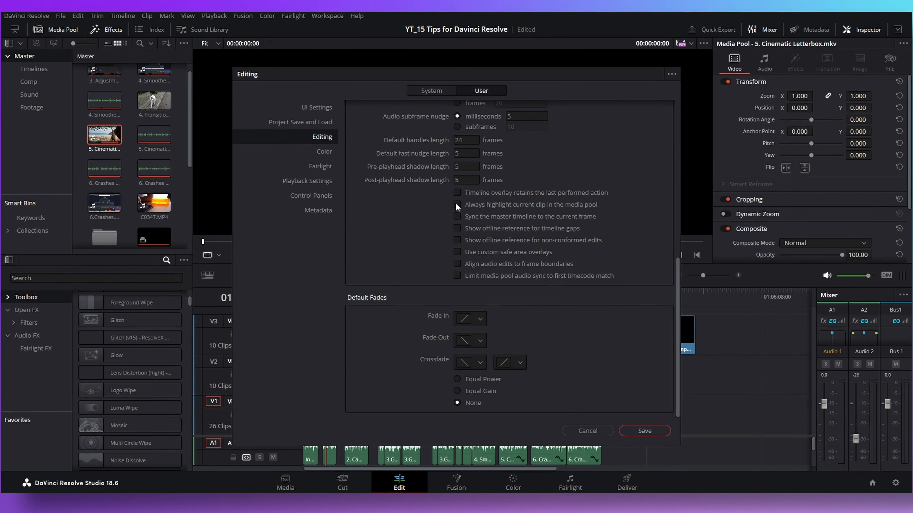
# Enable always highlighting the current clip in the media pool, save the preferences, and select two Video 2 clips to test it
pyautogui.click(457, 210)
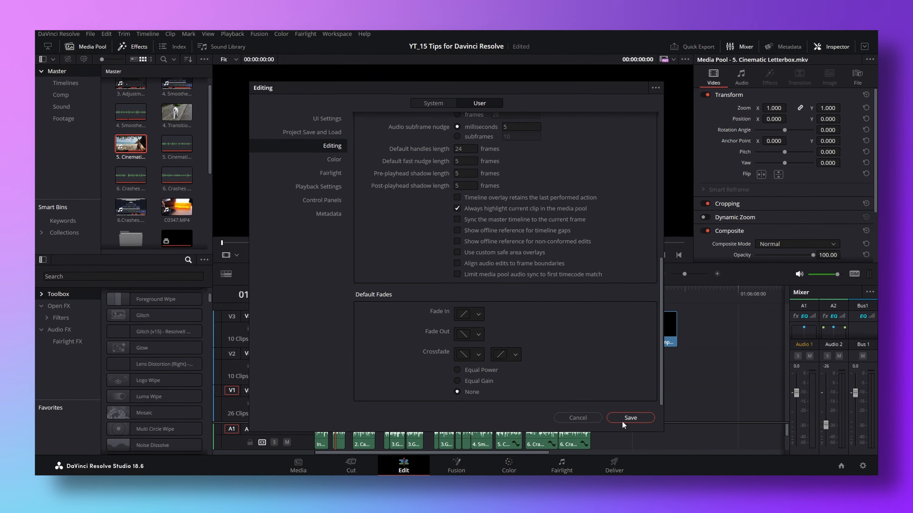
pyautogui.click(624, 418)
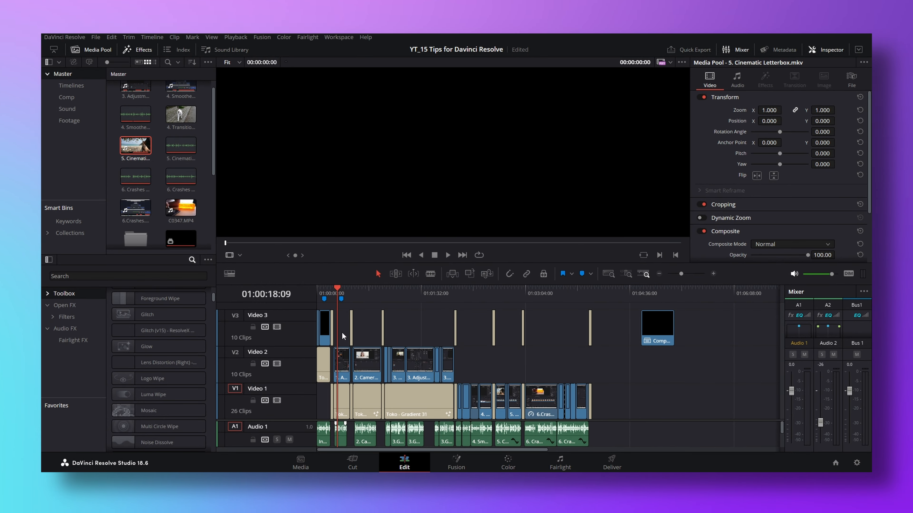
pyautogui.click(397, 361)
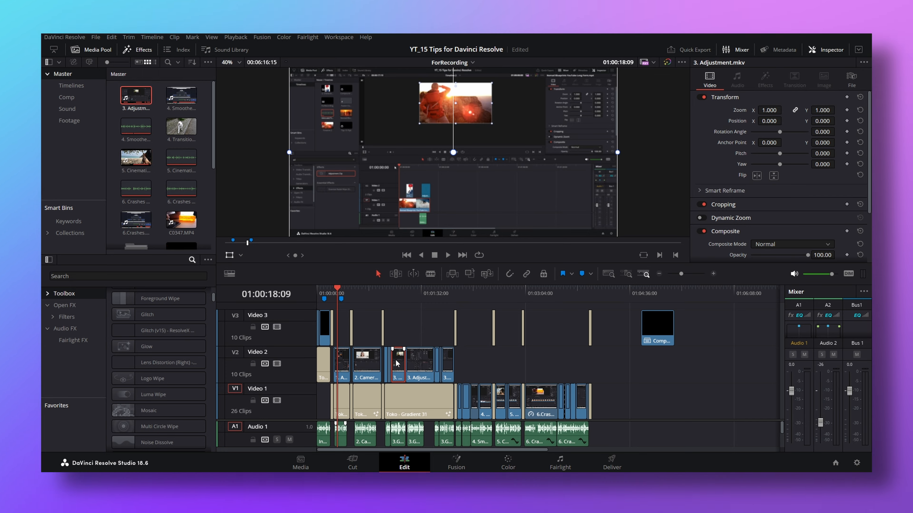
pyautogui.click(419, 363)
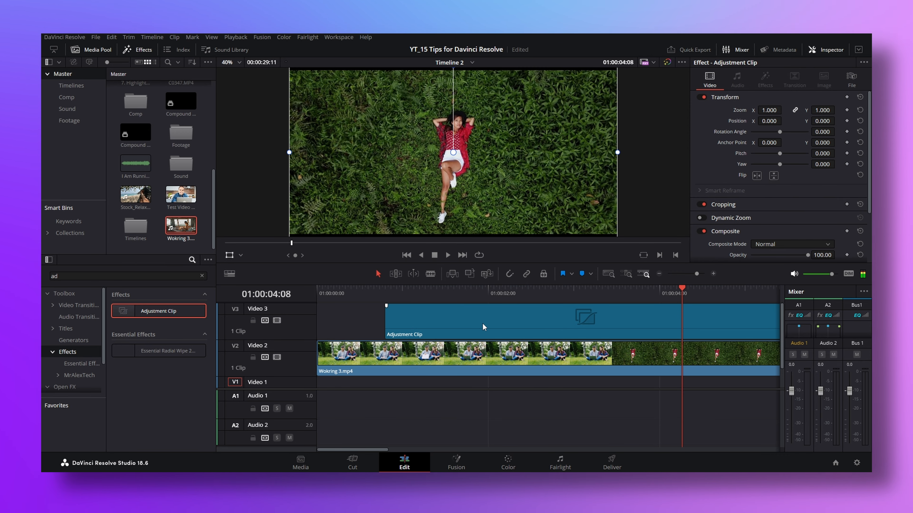
# Shorten the end of the adjustment clip on Video 3 and scrub through the section it covers
pyautogui.scroll(-3, 483, 326)
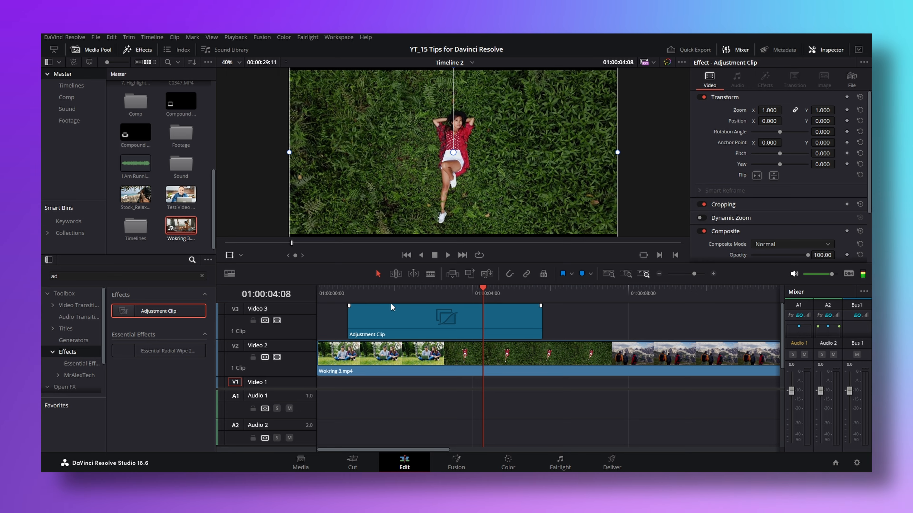
pyautogui.moveTo(542, 330); pyautogui.dragTo(502, 322)
pyautogui.moveTo(446, 293); pyautogui.dragTo(497, 294)
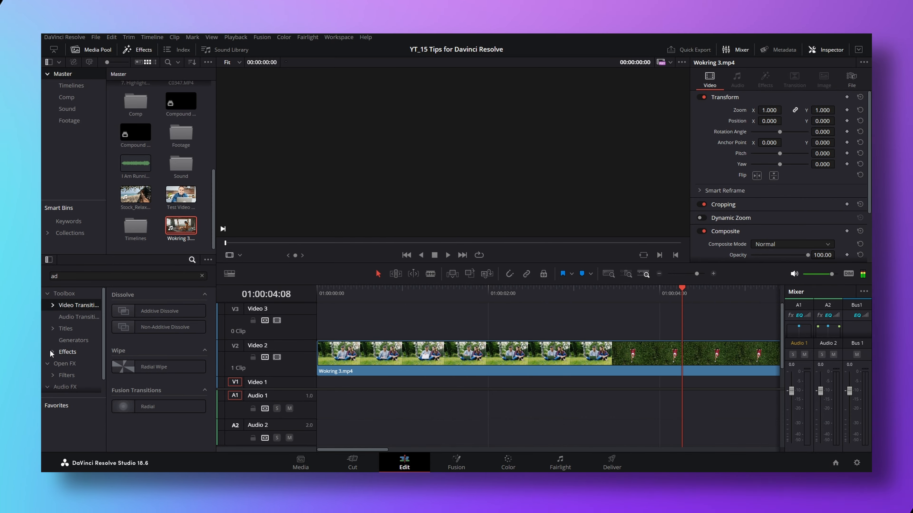
# Place an Adjustment Clip on Video 3 about one second into the timeline and trim it to about 1.5 seconds, within the first shot
pyautogui.moveTo(158, 310); pyautogui.dragTo(251, 315)
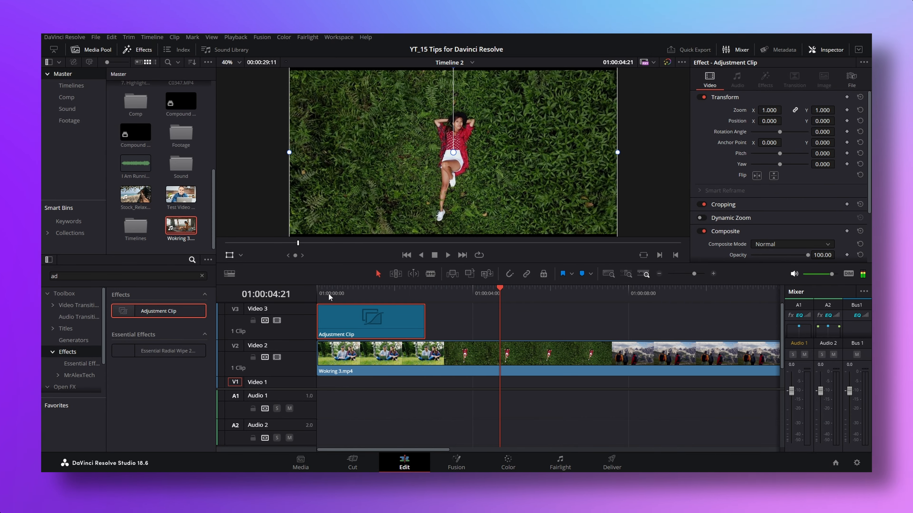
pyautogui.moveTo(329, 294)
pyautogui.mouseDown()
pyautogui.moveTo(317, 289)
pyautogui.moveTo(406, 289)
pyautogui.moveTo(318, 289)
pyautogui.mouseUp()
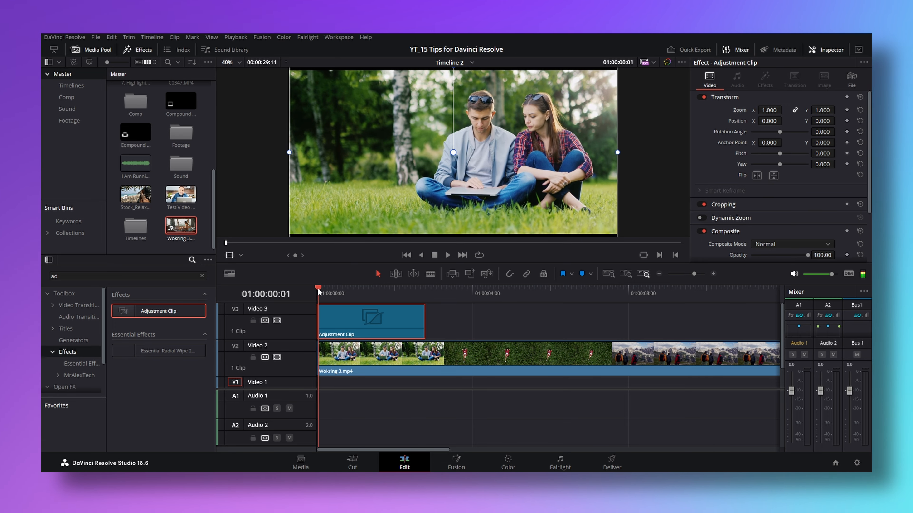
pyautogui.moveTo(356, 324); pyautogui.dragTo(391, 323)
pyautogui.moveTo(459, 320); pyautogui.dragTo(406, 321)
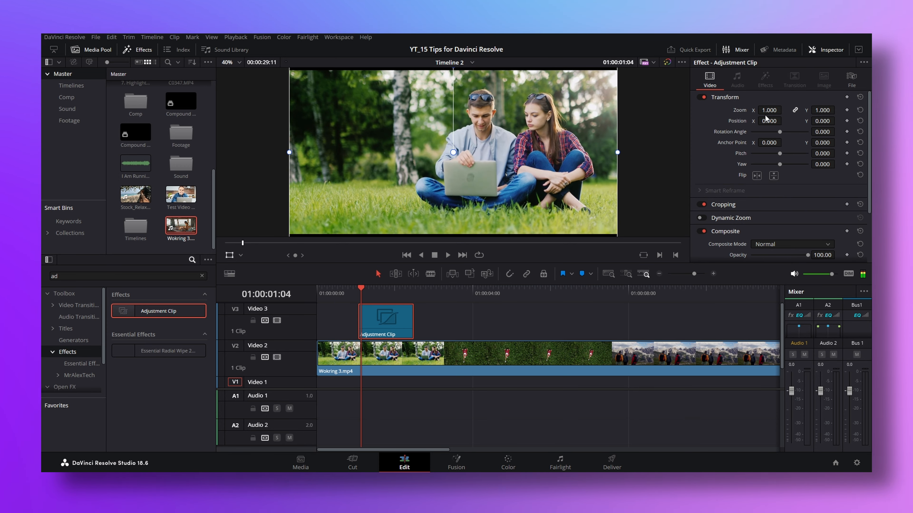
# Set the adjustment clip's zoom to 1.160 and play the timeline from near the start to preview it
pyautogui.moveTo(769, 110); pyautogui.dragTo(776, 110)
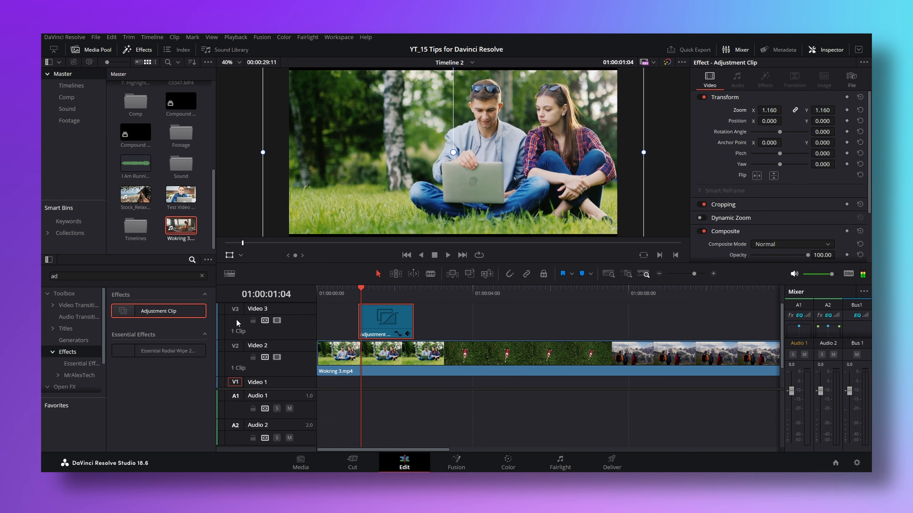
pyautogui.click(327, 291)
pyautogui.press('space')
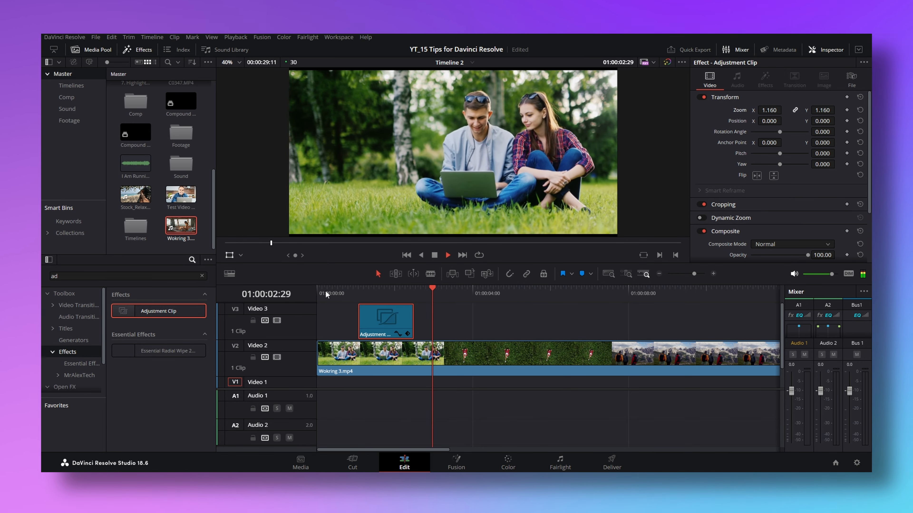
# Duplicate the adjustment clip over the second shot and tint the copy red using gain and gamma on a new serial node
pyautogui.moveTo(394, 324); pyautogui.dragTo(459, 319)
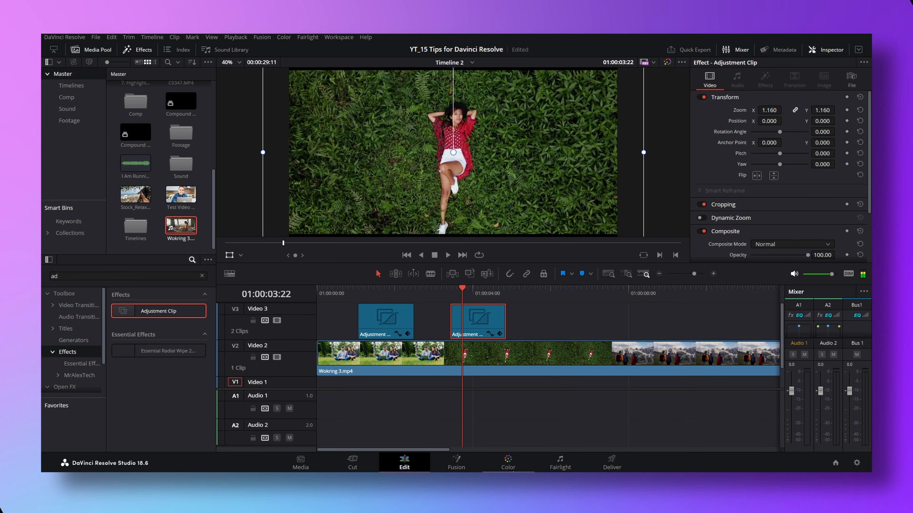
pyautogui.click(503, 468)
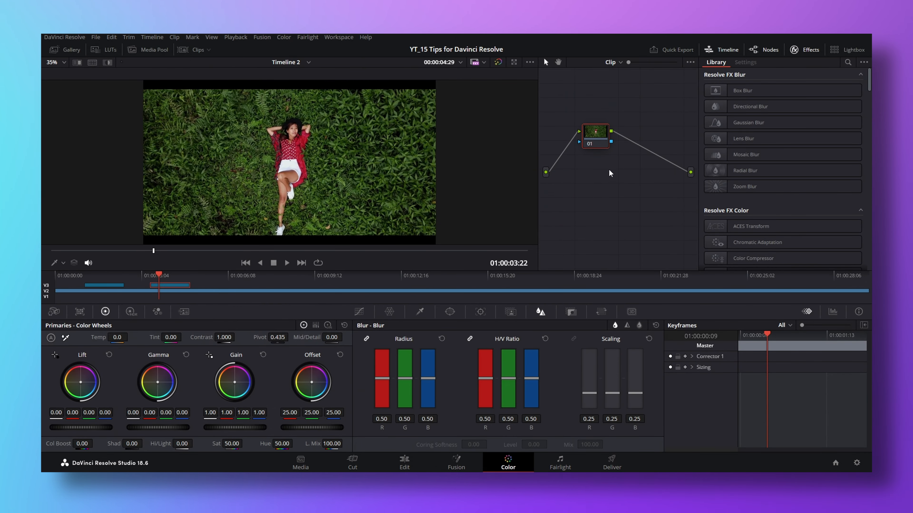
pyautogui.hotkey('alt', 's')
pyautogui.moveTo(234, 382); pyautogui.dragTo(235, 380)
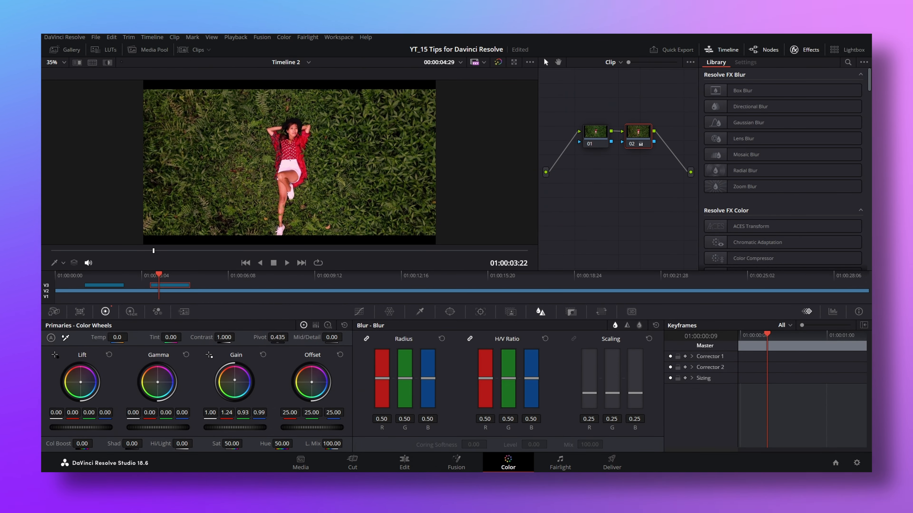
pyautogui.moveTo(158, 382); pyautogui.dragTo(157, 380)
pyautogui.click(405, 464)
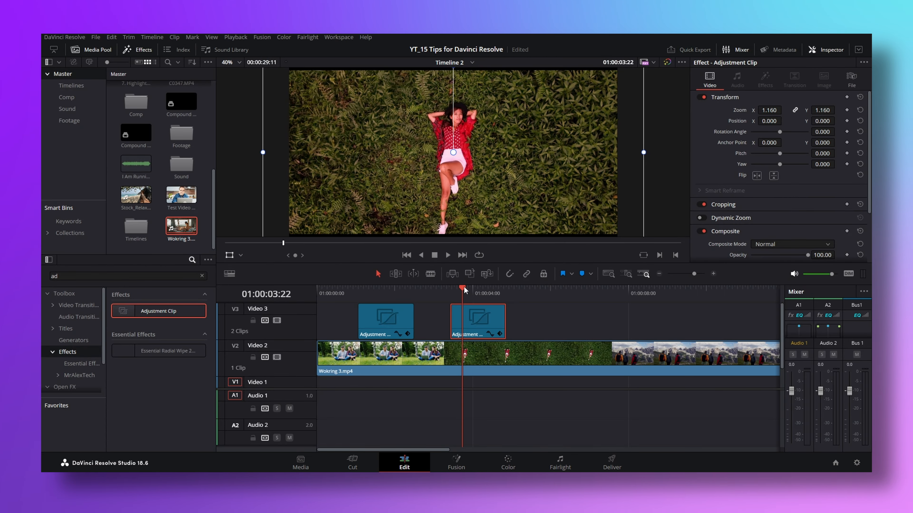
# Move the second adjustment clip slightly closer to the start of its shot and toggle it off and on to compare the grade
pyautogui.moveTo(463, 290); pyautogui.dragTo(444, 290)
pyautogui.moveTo(476, 321)
pyautogui.mouseDown()
pyautogui.moveTo(449, 320)
pyautogui.moveTo(473, 319)
pyautogui.mouseUp()
pyautogui.click(465, 290)
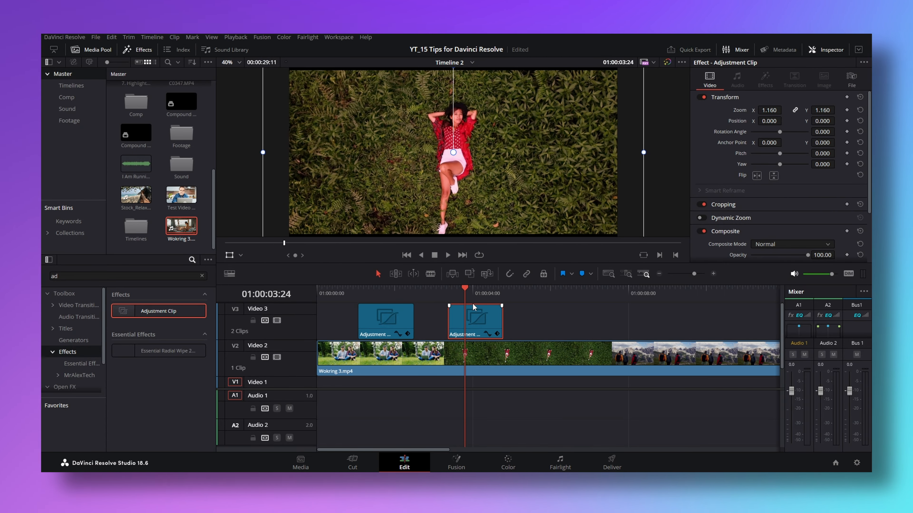
pyautogui.press('d')
pyautogui.press('d')
pyautogui.press('d')
pyautogui.press('d')
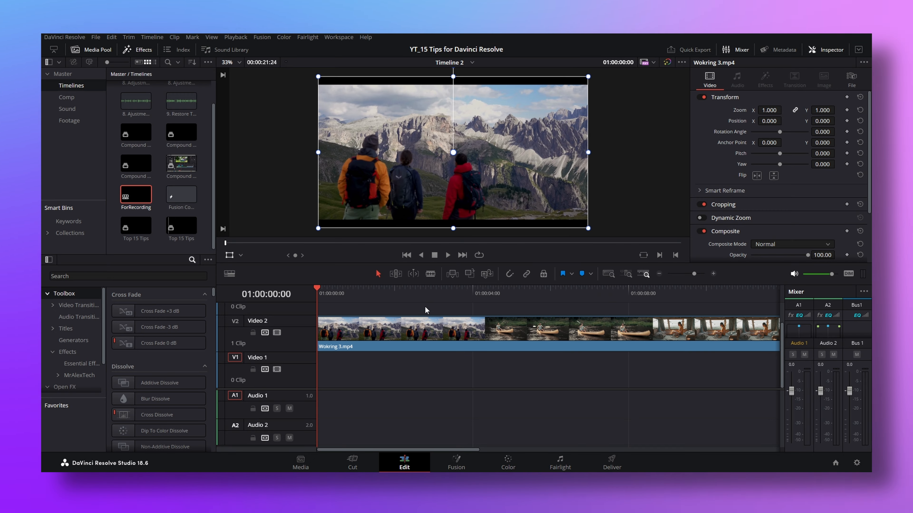
# Split the middle Wokring 3.mp4 clip on Video 2 at 01:00:05:03 and delete its second part
pyautogui.click(428, 310)
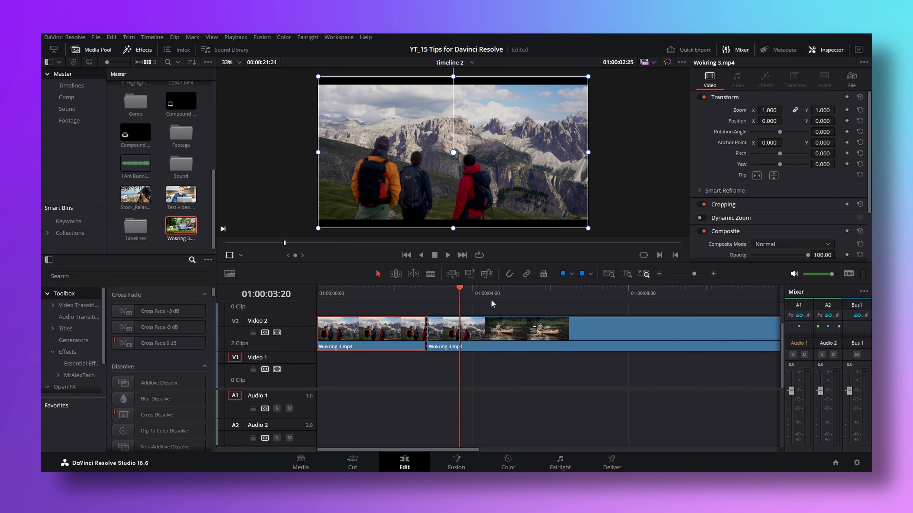
pyautogui.click(515, 297)
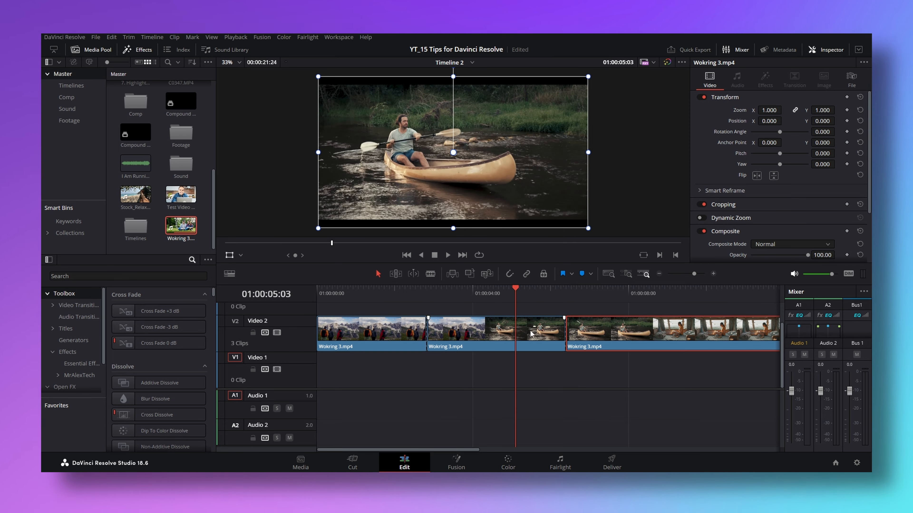
pyautogui.hotkey('ctrl', 'b')
pyautogui.click(551, 335)
pyautogui.press('Delete')
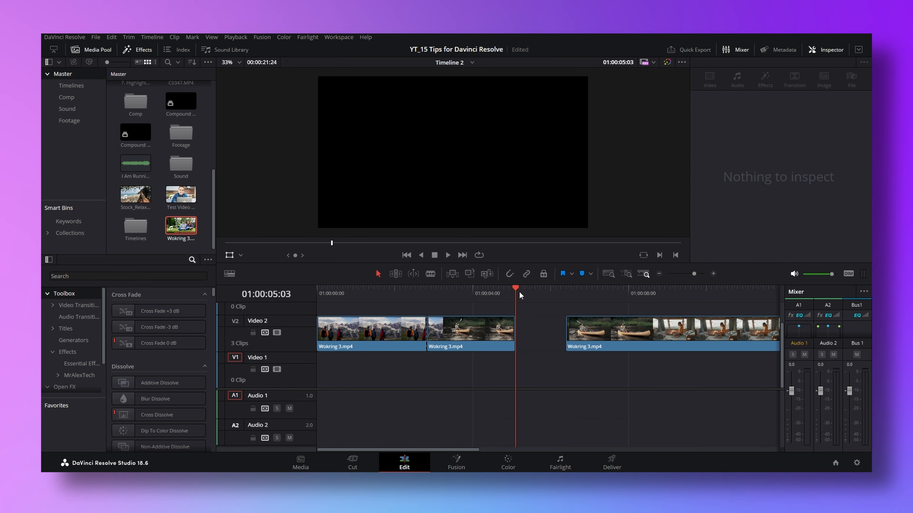
# Review the edit history, scrub the timeline to 01:00:02:09, and examine the gap between the Video 2 clips
pyautogui.moveTo(519, 292); pyautogui.dragTo(524, 319)
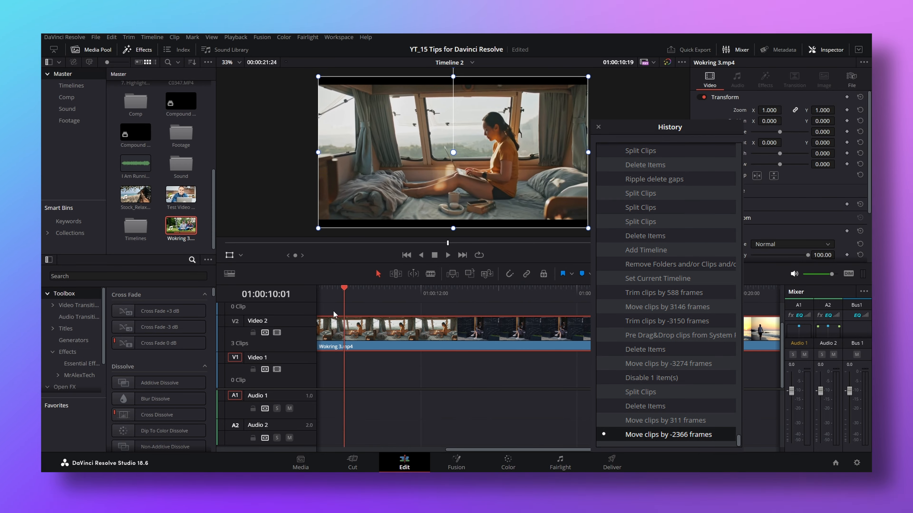
pyautogui.moveTo(386, 313); pyautogui.dragTo(407, 312)
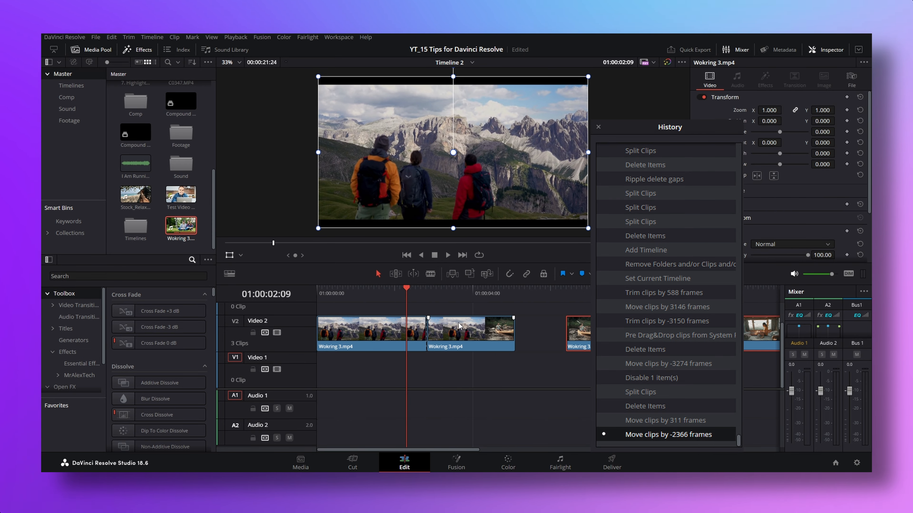
pyautogui.click(528, 333)
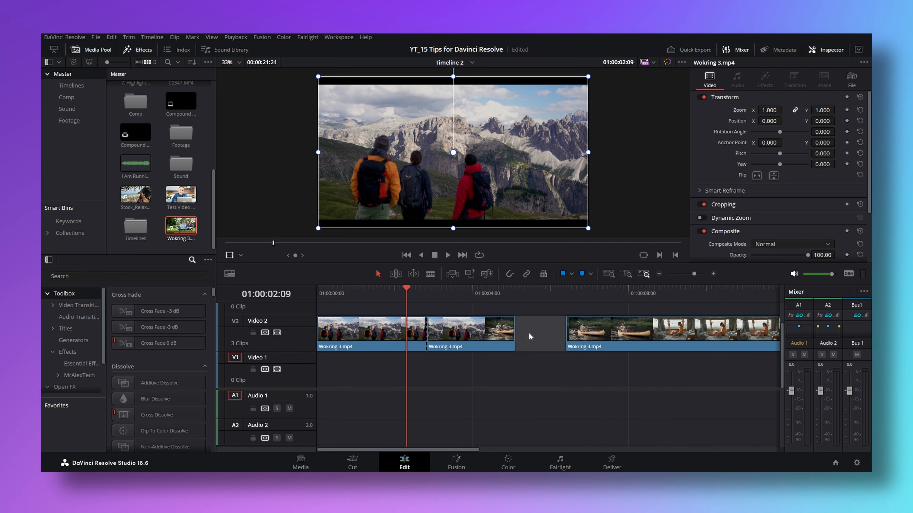
pyautogui.click(517, 361)
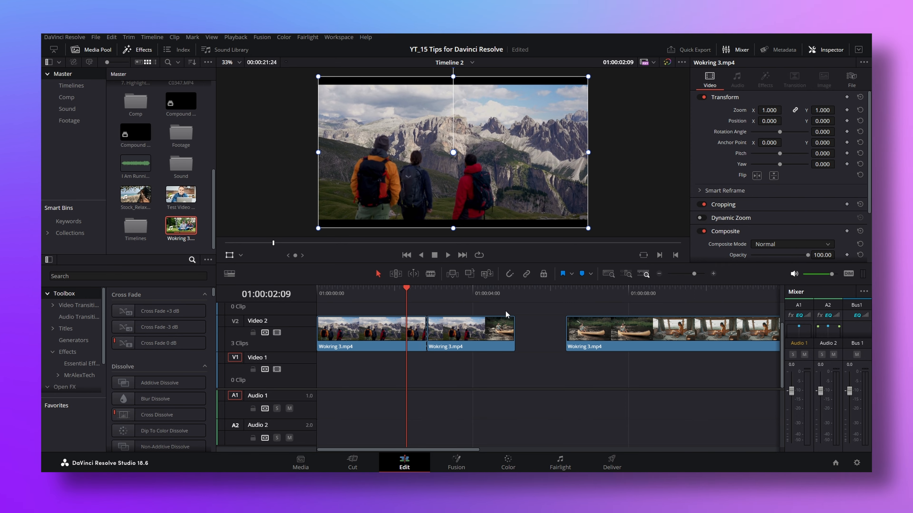
# Check the timeline backup settings in the Project Save and Load user preferences and close them without changes
pyautogui.click(67, 38)
pyautogui.click(83, 79)
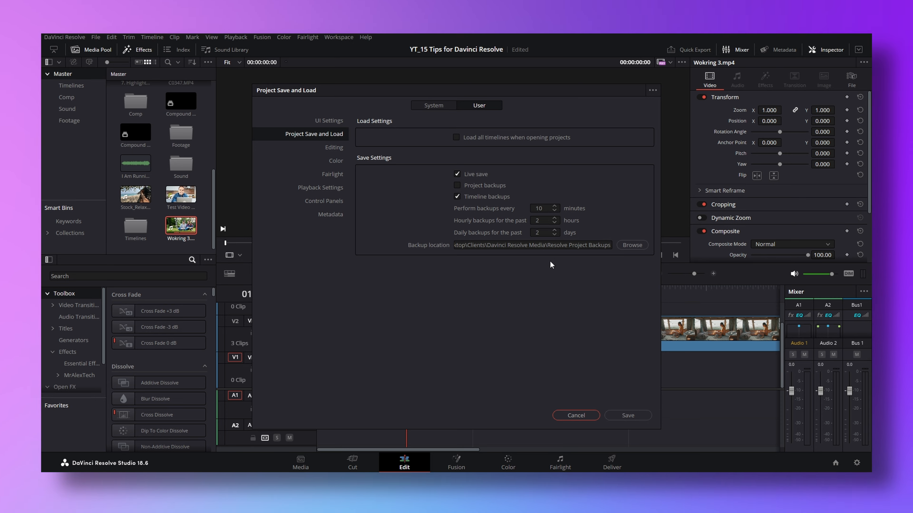
pyautogui.click(578, 416)
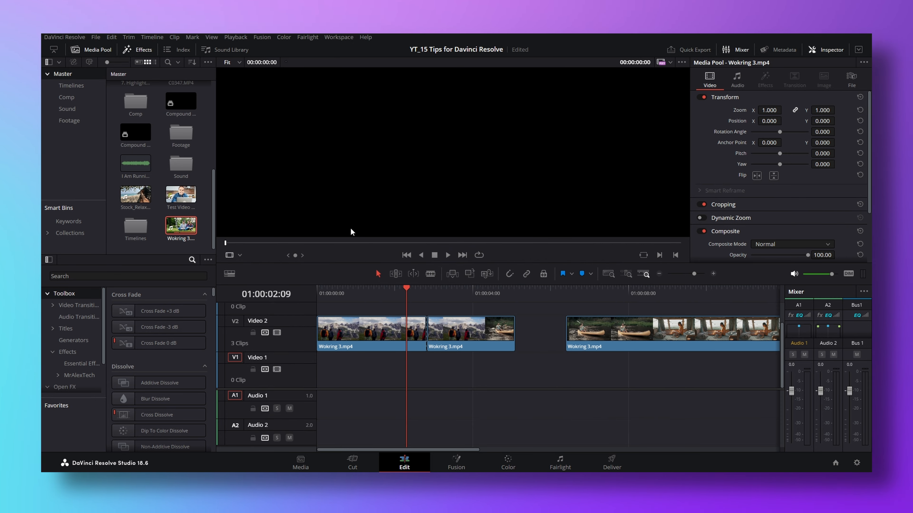
# Restore the ForRecording timeline from its 31/01/2024 14:54:54 backup and look over the restored copy in the Timelines bin
pyautogui.click(83, 88)
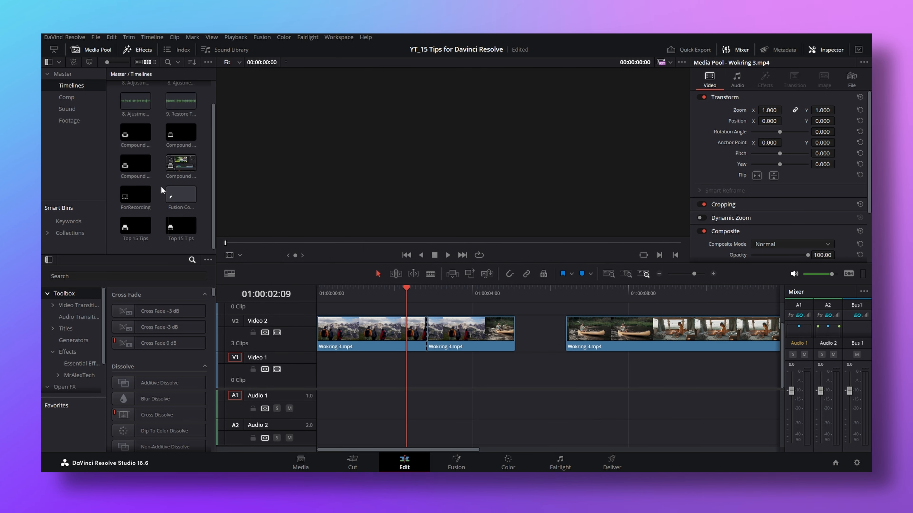
pyautogui.rightClick(142, 197)
pyautogui.moveTo(249, 393)
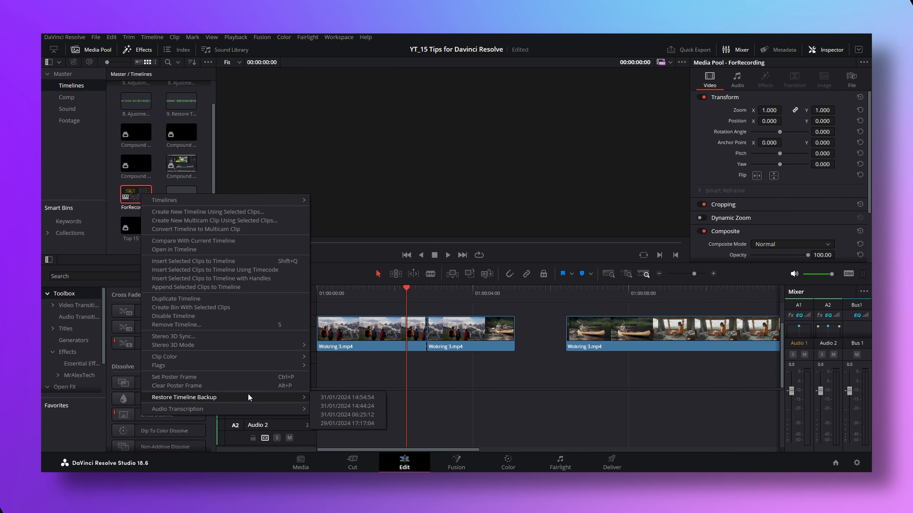
pyautogui.click(333, 401)
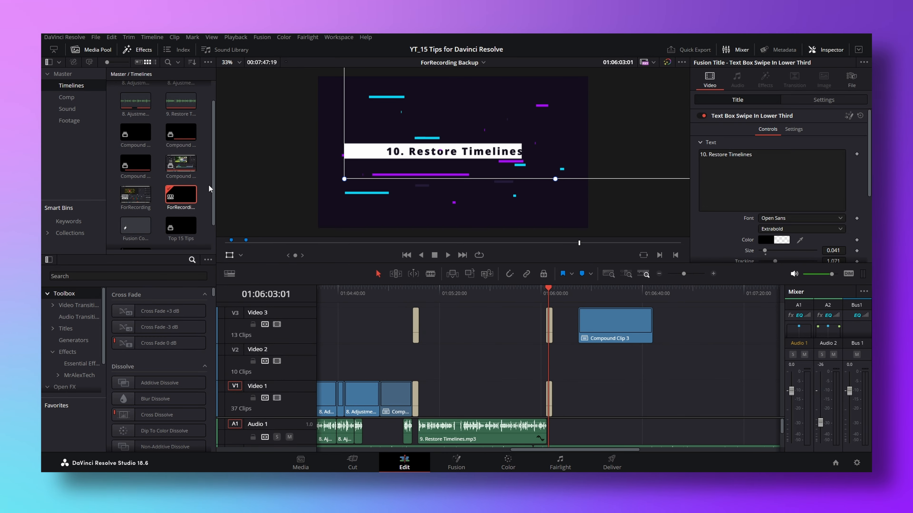
pyautogui.click(179, 188)
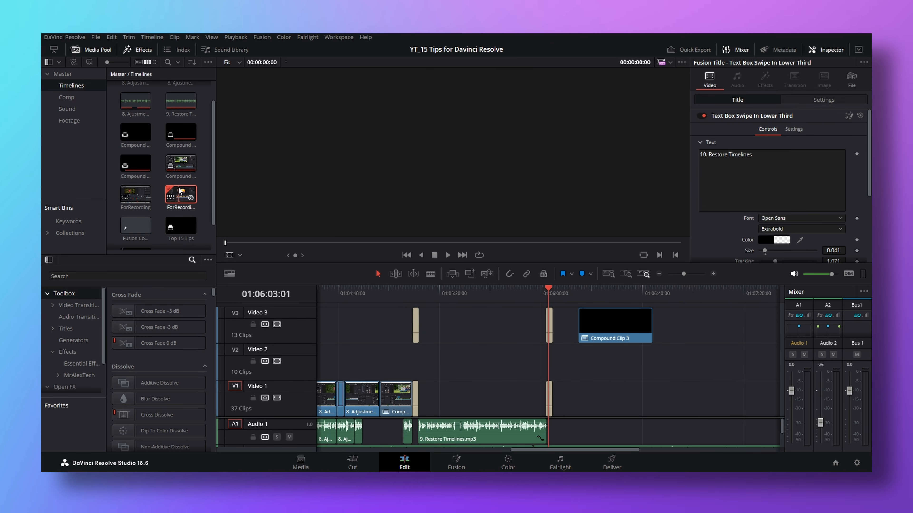
pyautogui.scroll(-1, 178, 190)
pyautogui.click(182, 196)
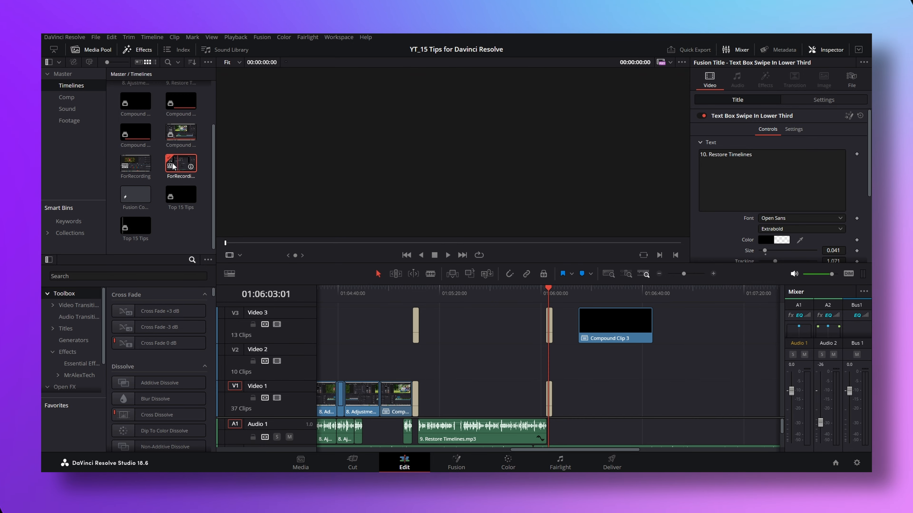
# Open the Project Save and Load preferences at the hourly backups setting
pyautogui.hotkey('ctrl', ',')
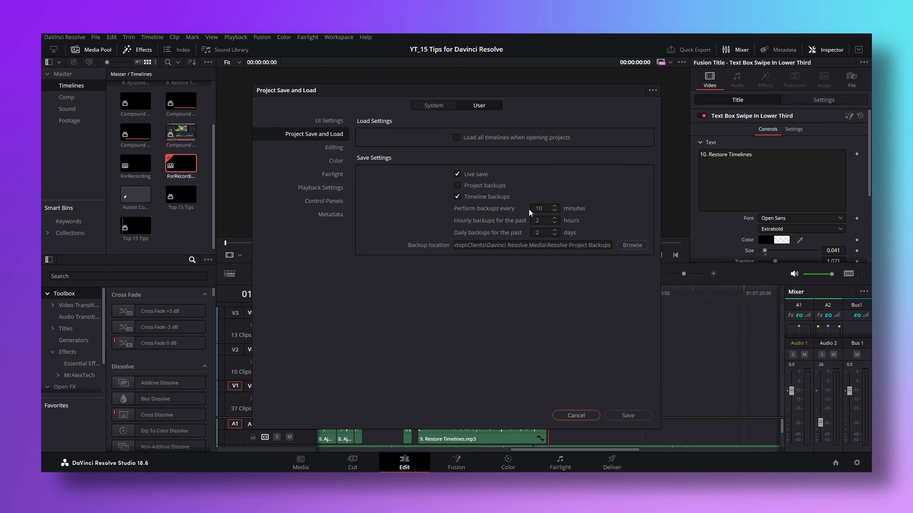
pyautogui.click(545, 220)
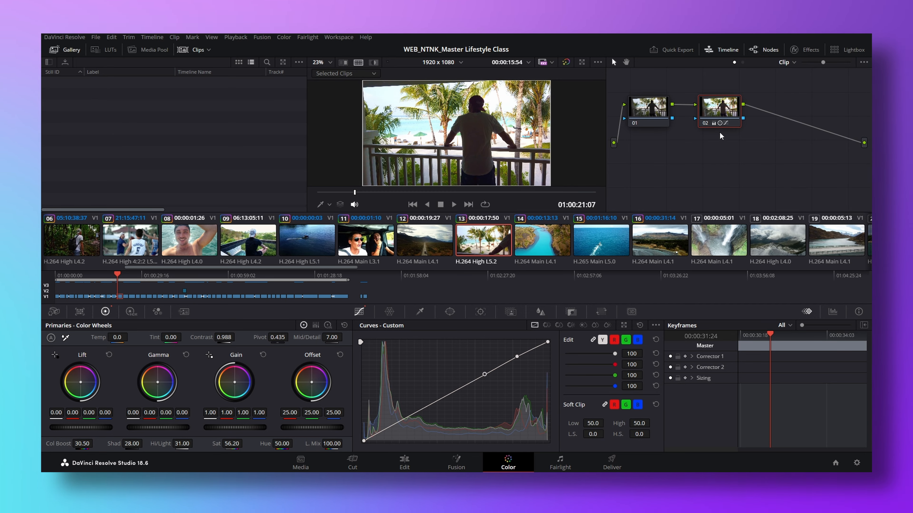
# Show all the timeline's clips in the Lightbox and reduce the thumbnail size
pyautogui.click(842, 51)
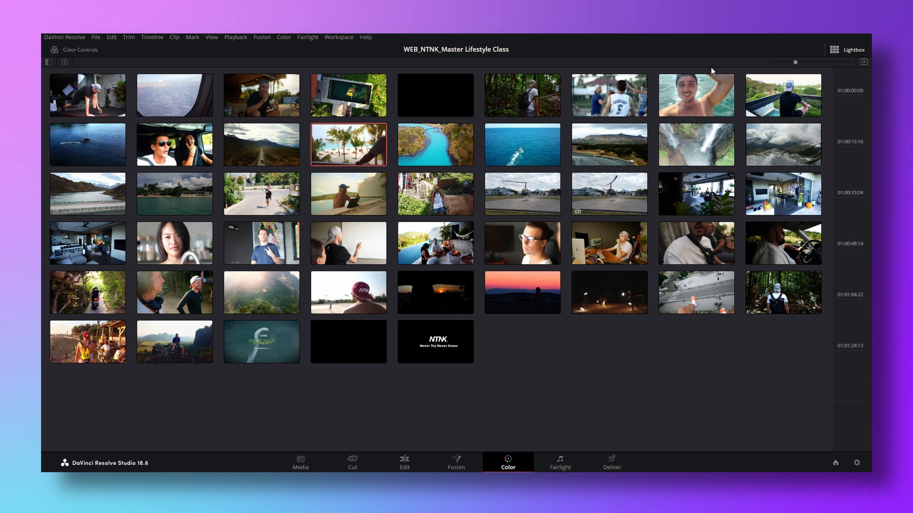
pyautogui.moveTo(795, 62); pyautogui.dragTo(780, 61)
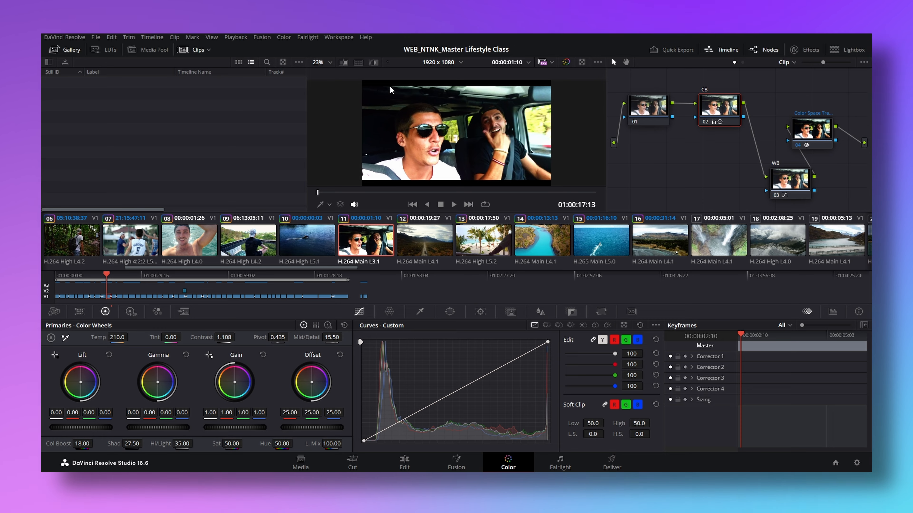
# Turn on the Color page's split screen view and set it to compare Selected Clips
pyautogui.click(359, 63)
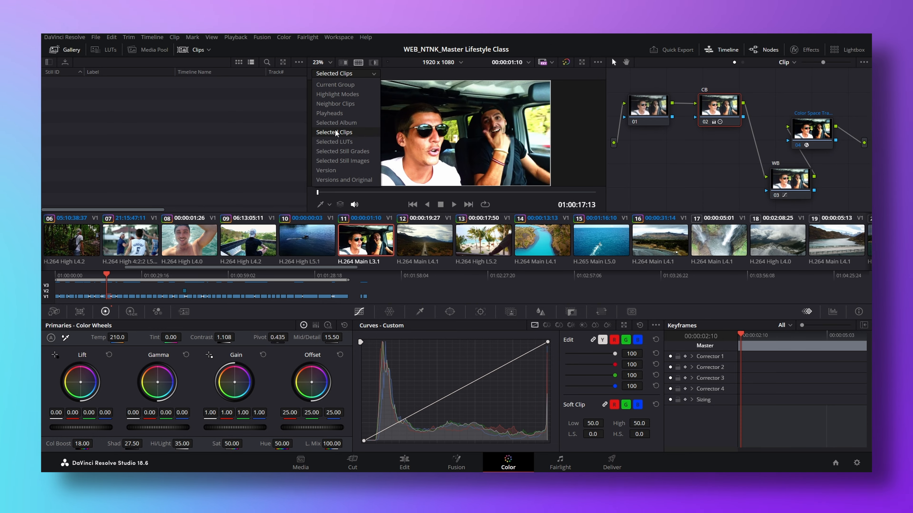
pyautogui.click(337, 133)
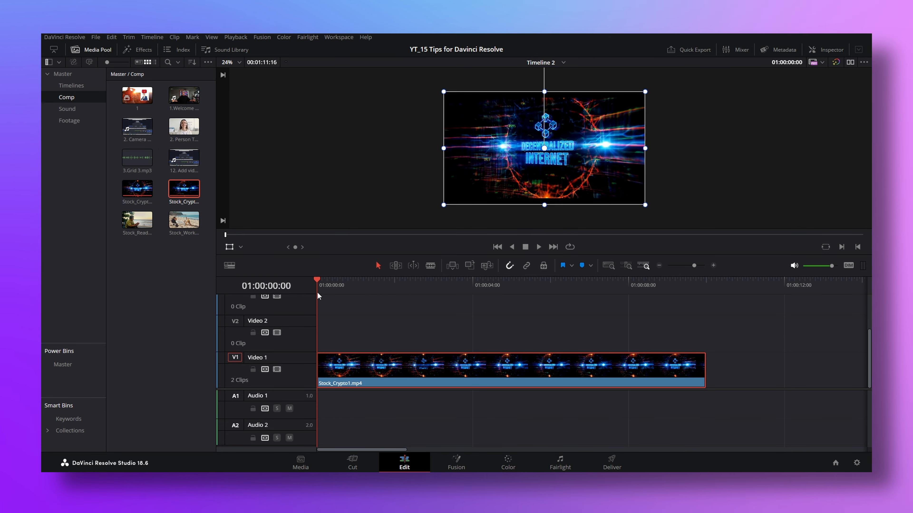
pyautogui.click(375, 310)
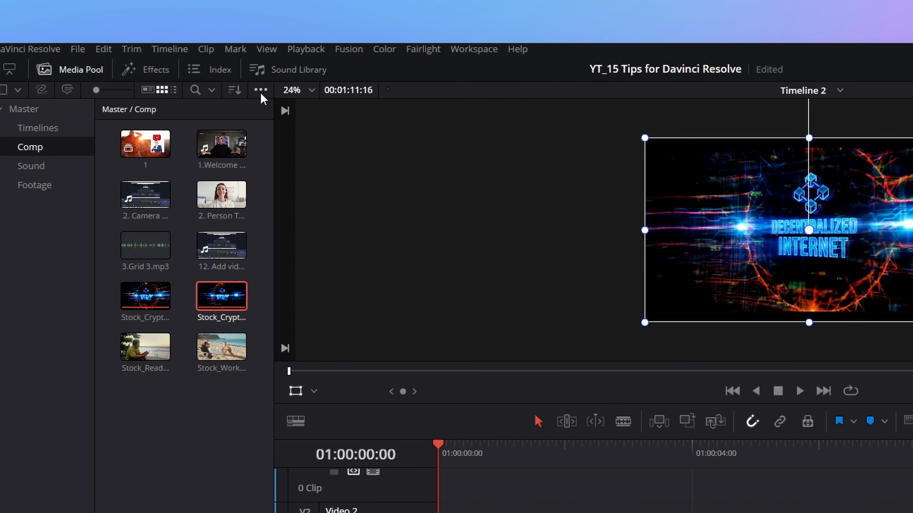
# Show the Smart Bins and the Power Bins in the media pool
pyautogui.click(243, 81)
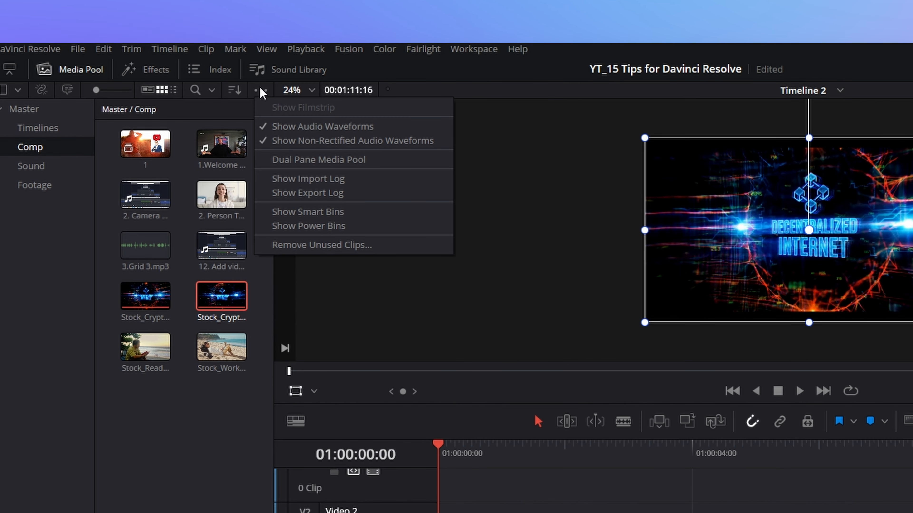
pyautogui.click(295, 216)
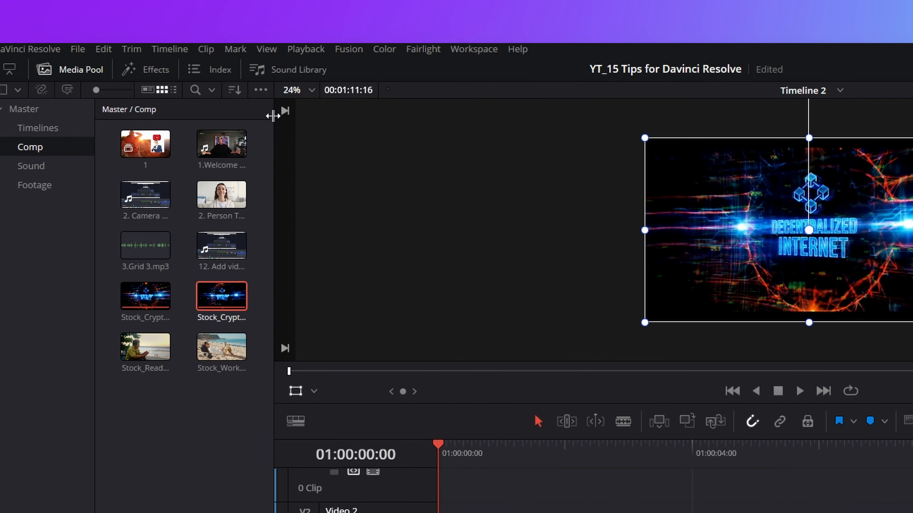
pyautogui.click(261, 91)
pyautogui.click(313, 226)
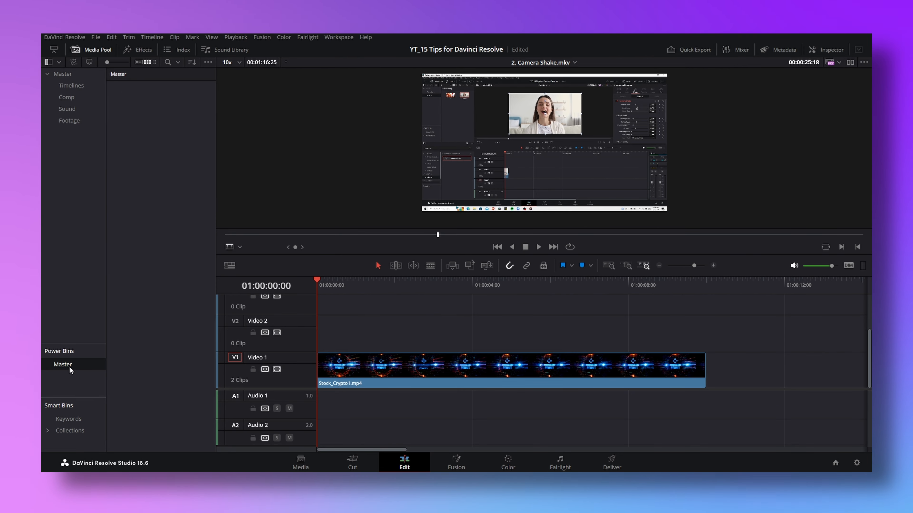
# Create two bins named Intro and Music under Master in the Power Bins
pyautogui.rightClick(139, 127)
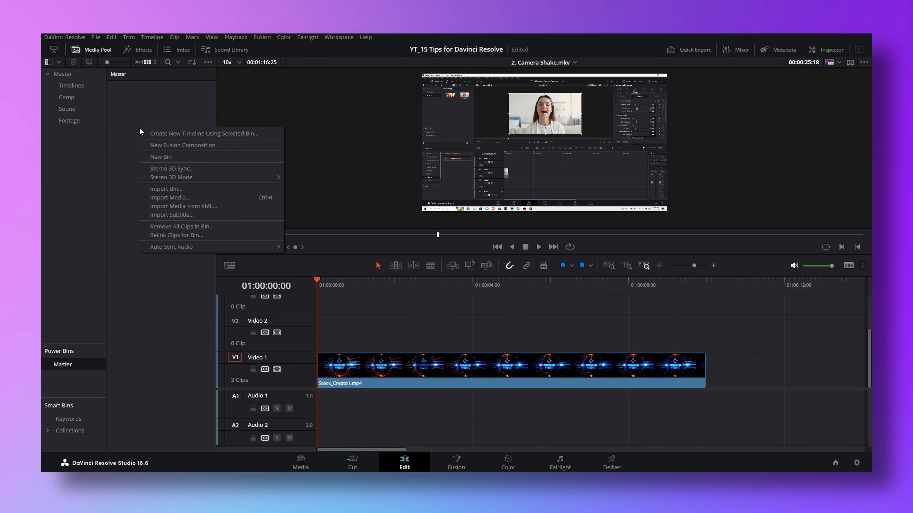
pyautogui.click(169, 159)
pyautogui.write('Intr')
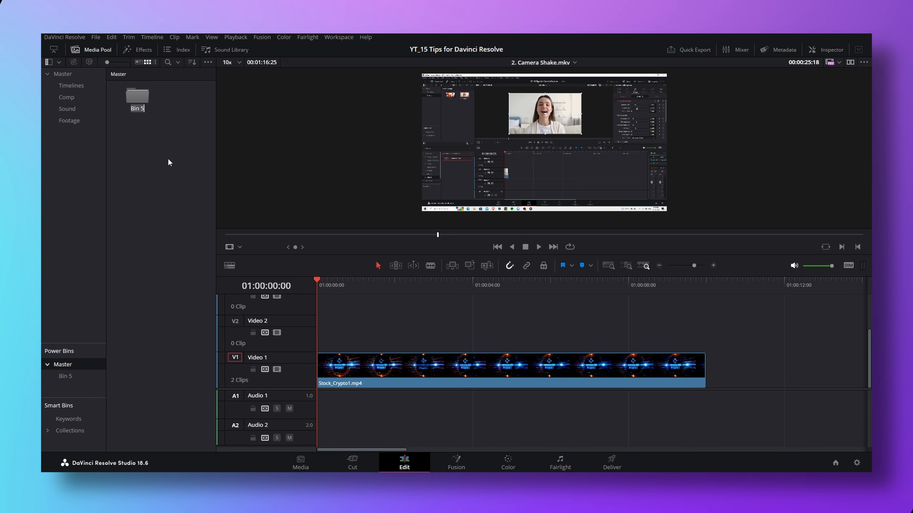
pyautogui.write('o')
pyautogui.press('Return')
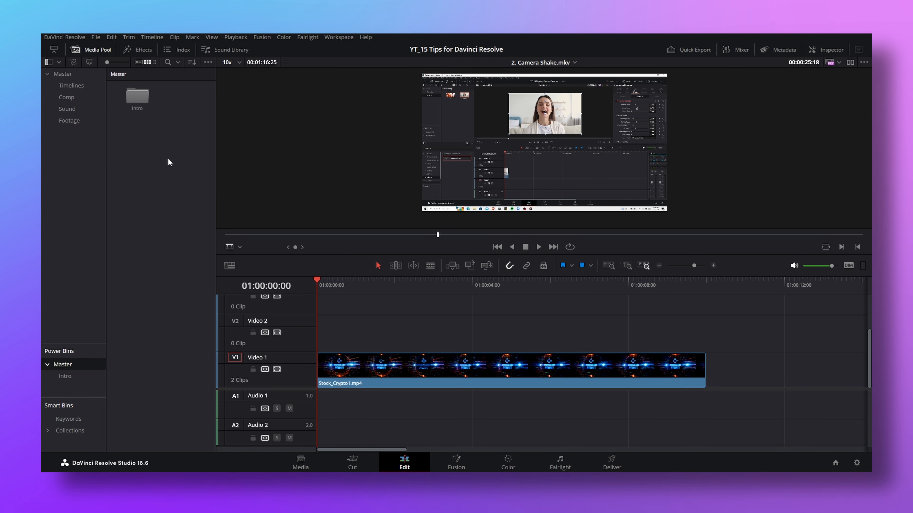
pyautogui.rightClick(163, 158)
pyautogui.click(190, 186)
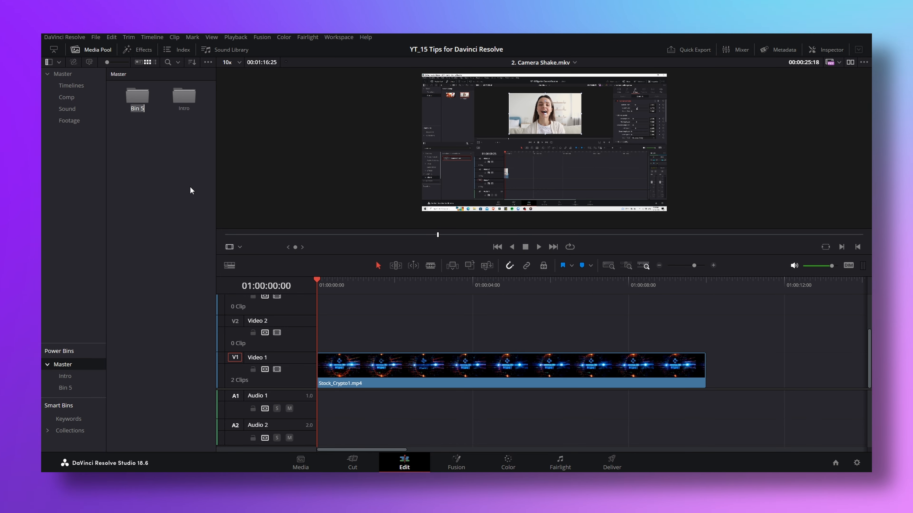
pyautogui.write('Music')
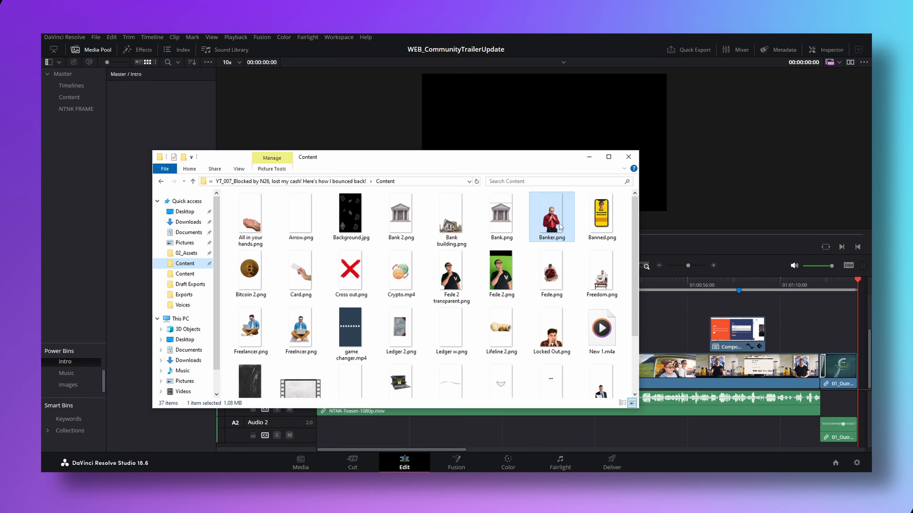
# Open the Master power bin in the 6.networking project
pyautogui.moveTo(552, 214); pyautogui.dragTo(148, 123)
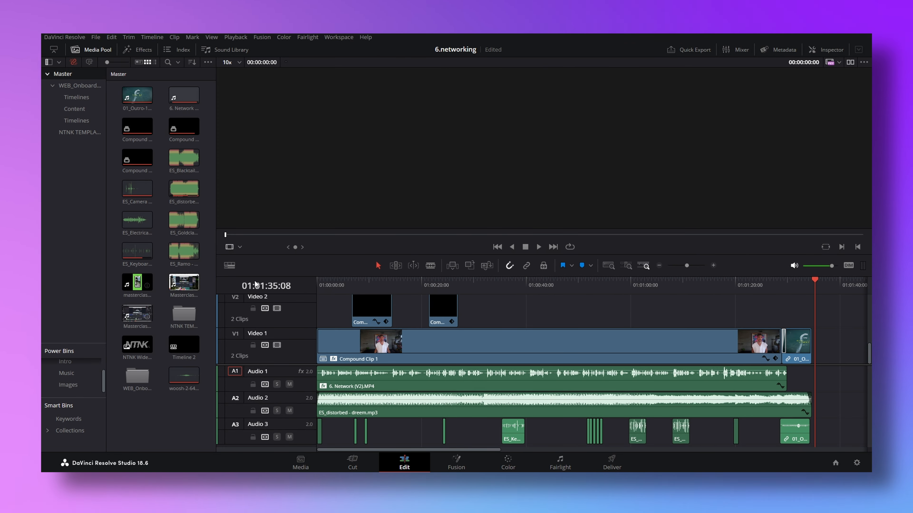
pyautogui.click(75, 364)
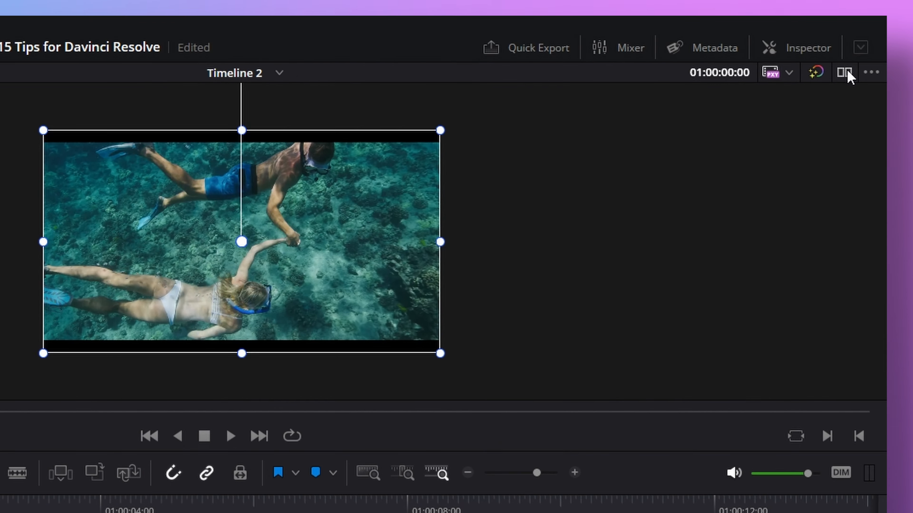
# Switch to the dual viewer and place only the audio of 2. Camera Shake.mkv on the Audio 1 track
pyautogui.click(850, 62)
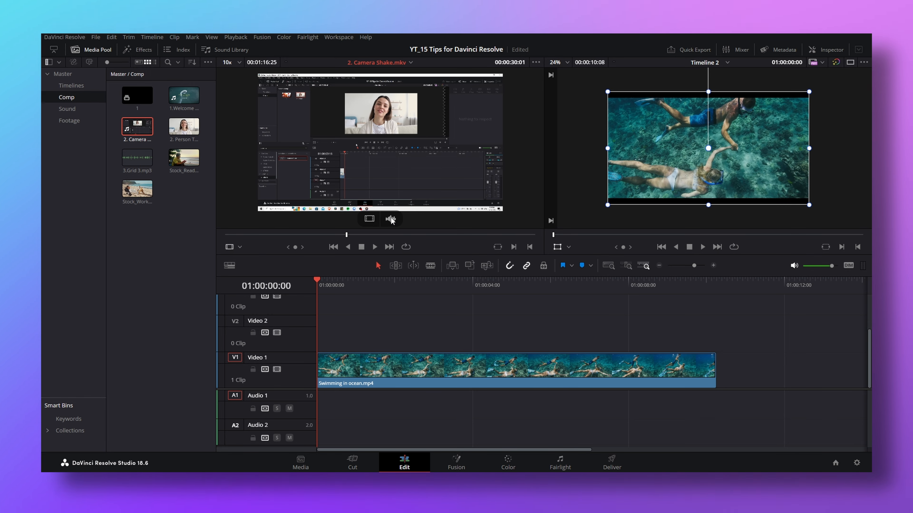
pyautogui.moveTo(392, 220); pyautogui.dragTo(401, 387)
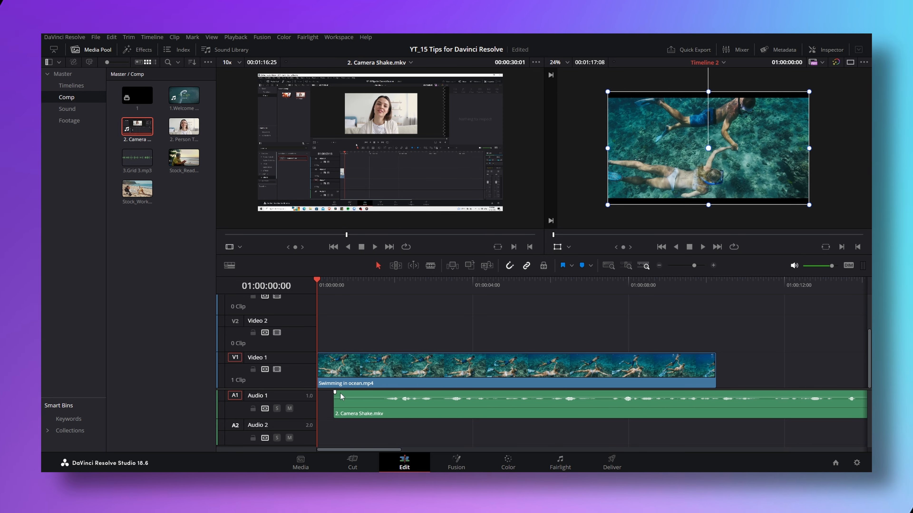
# Bring the clip of the woman onto the timeline viewer's edit overlay and choose Insert
pyautogui.moveTo(406, 165)
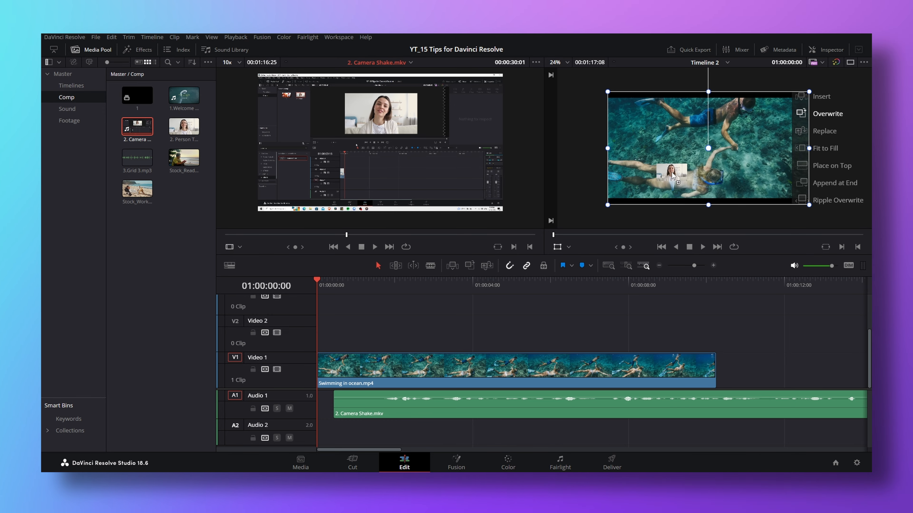
pyautogui.moveTo(672, 175); pyautogui.dragTo(816, 129)
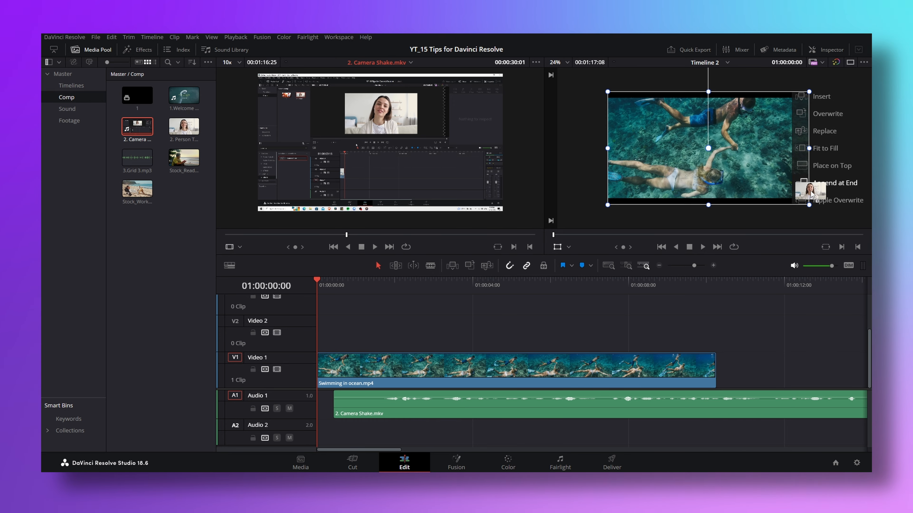
pyautogui.moveTo(814, 196); pyautogui.dragTo(814, 97)
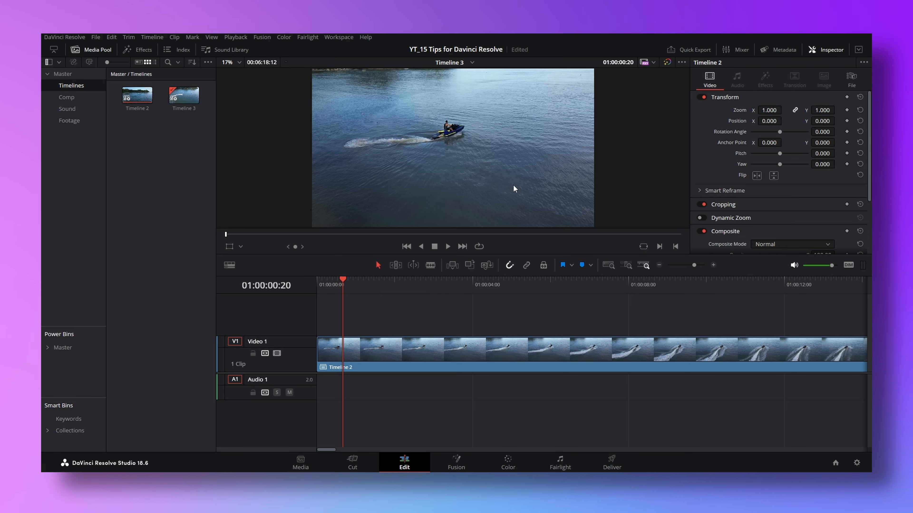
# On the Cut page, try the Portrait 1080 x 1920 resolution for Timeline 3 and set it to Square 1080 x 1080
pyautogui.click(352, 462)
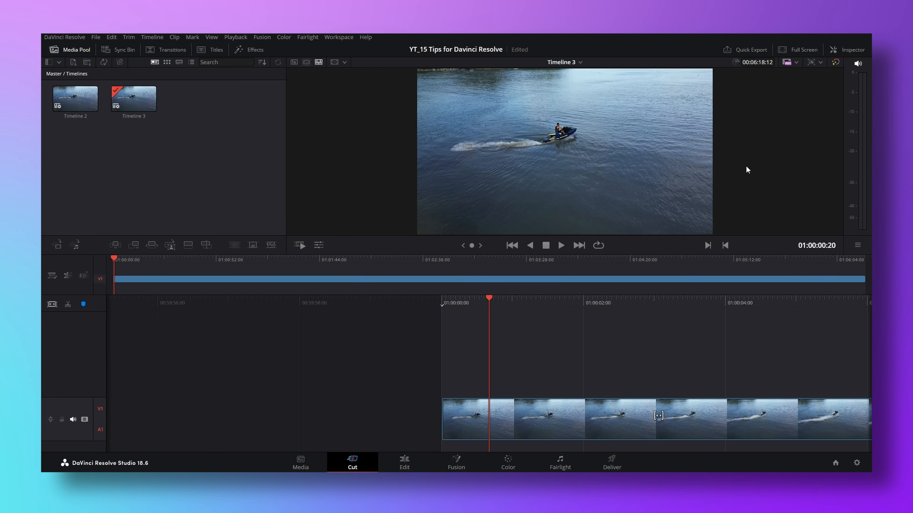
pyautogui.click(820, 64)
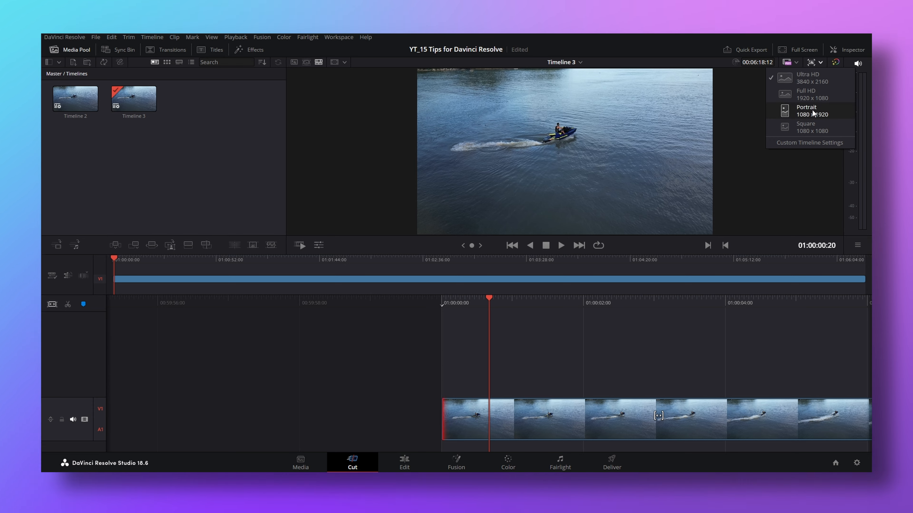
pyautogui.click(810, 111)
pyautogui.click(817, 65)
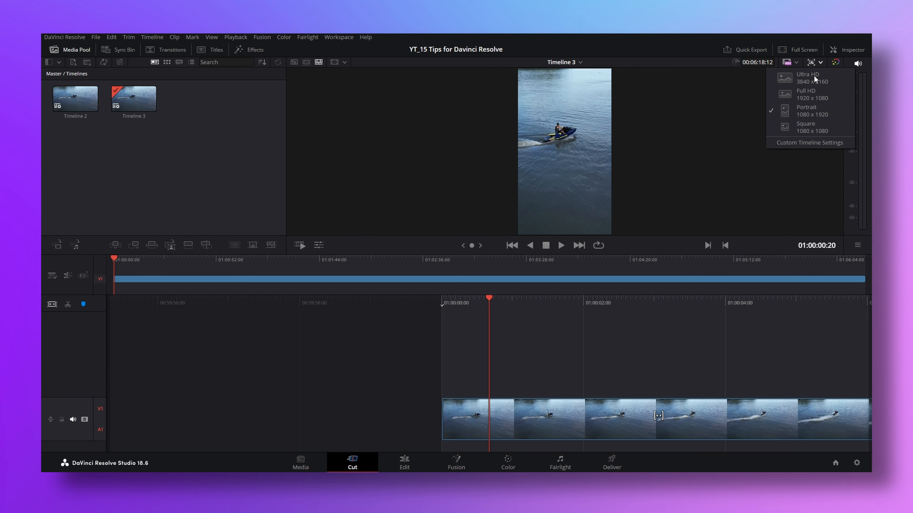
pyautogui.click(820, 94)
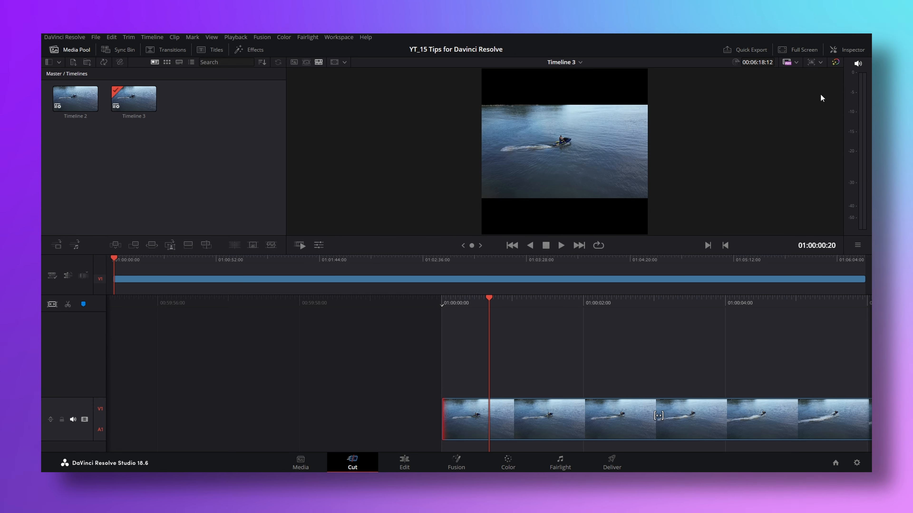
# Overlay the 4:5 and 9:16 social media safe area guides on the viewer
pyautogui.click(344, 63)
pyautogui.click(325, 93)
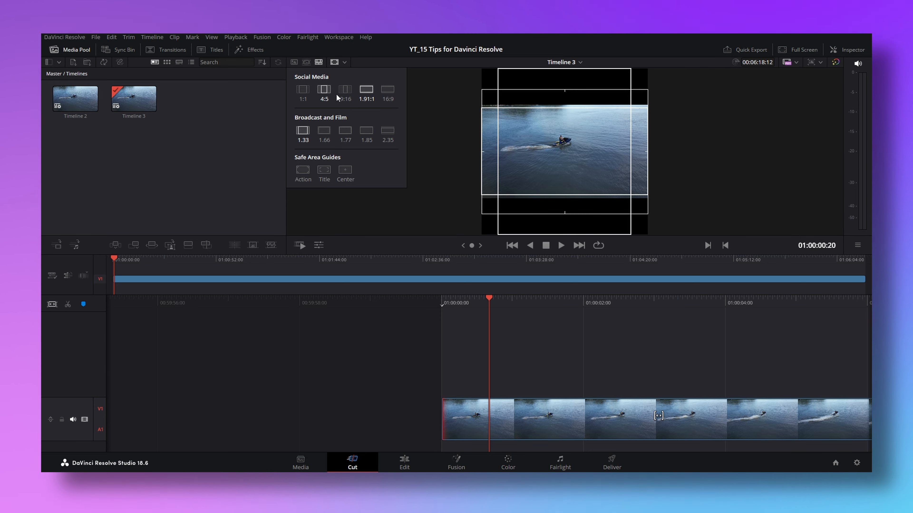
pyautogui.click(344, 92)
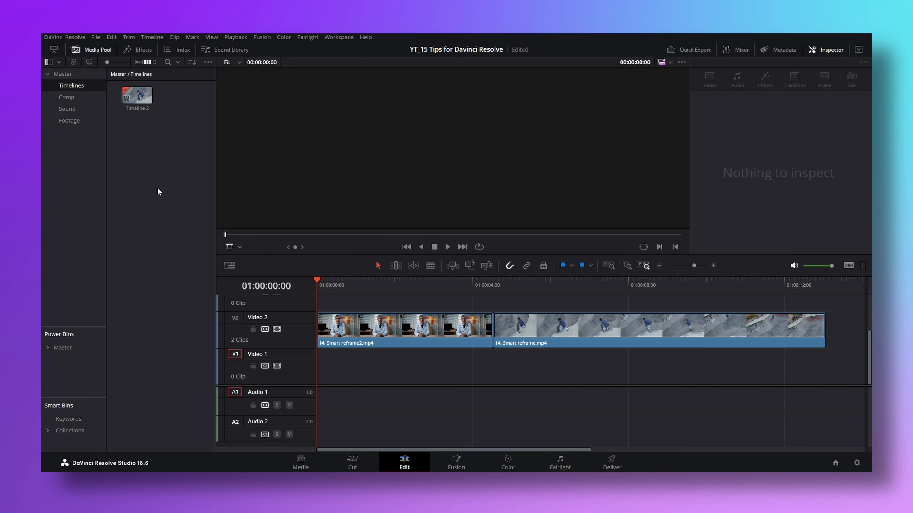
# Set Timeline 2 to a vertical resolution of 1080 x 1920 with mismatched resolution scaling at Scale full frame with crop
pyautogui.rightClick(138, 104)
pyautogui.moveTo(173, 111)
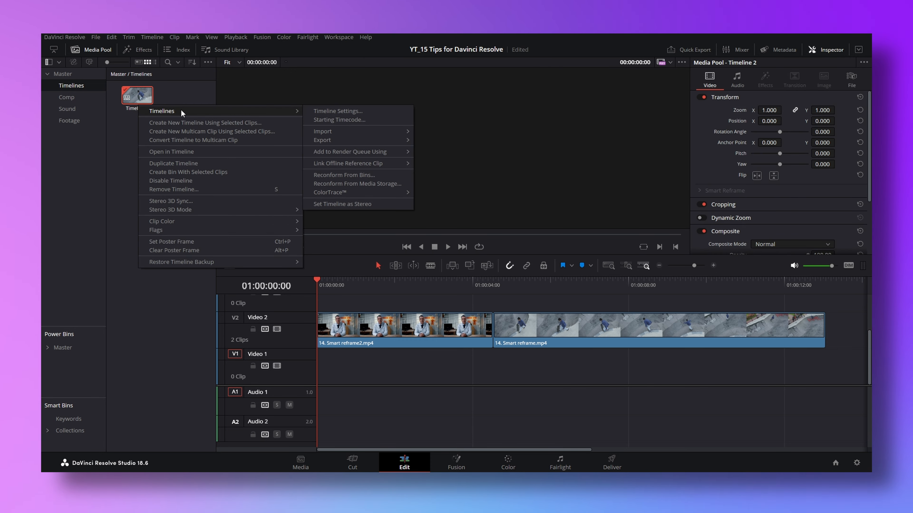
pyautogui.click(318, 111)
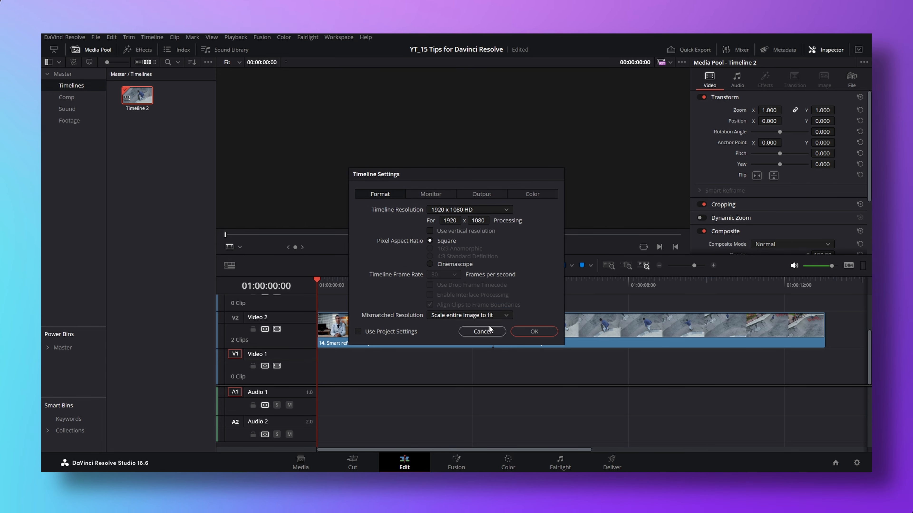
pyautogui.click(430, 230)
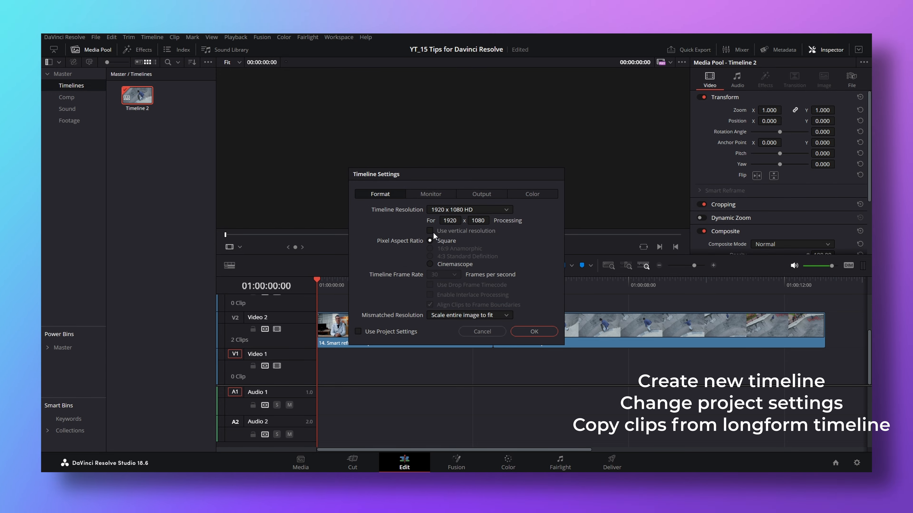
pyautogui.click(534, 331)
# Run Smart Reframe on the 14. Smart reframe.mp4 clip with Object of Interest set to Auto, and play it back
pyautogui.moveTo(323, 283); pyautogui.dragTo(672, 296)
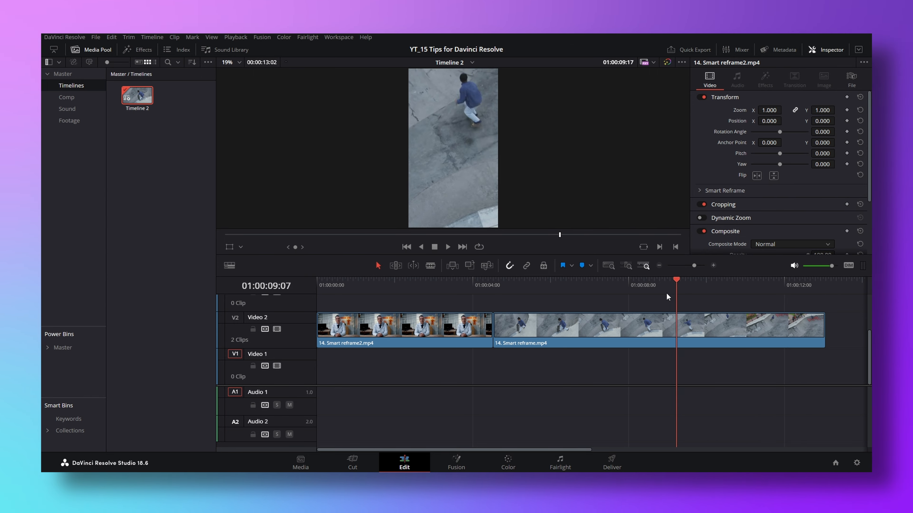
pyautogui.moveTo(587, 298); pyautogui.dragTo(532, 298)
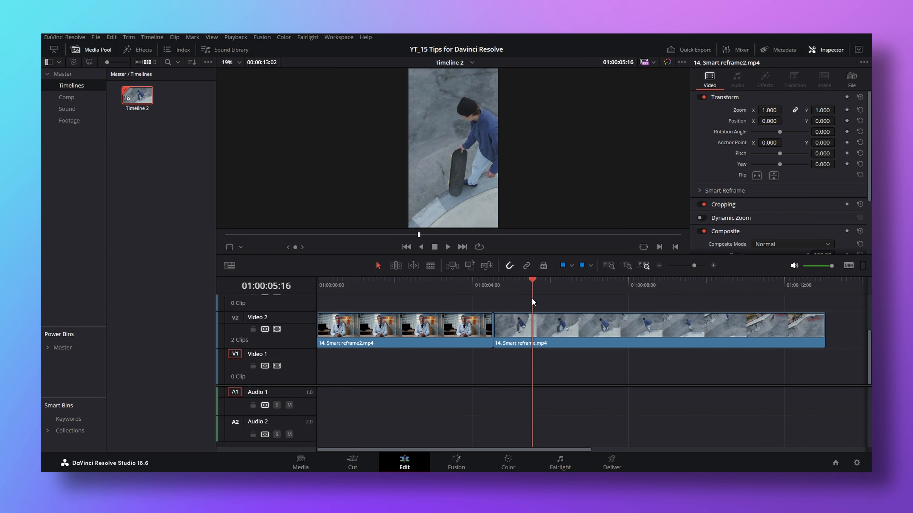
pyautogui.click(559, 320)
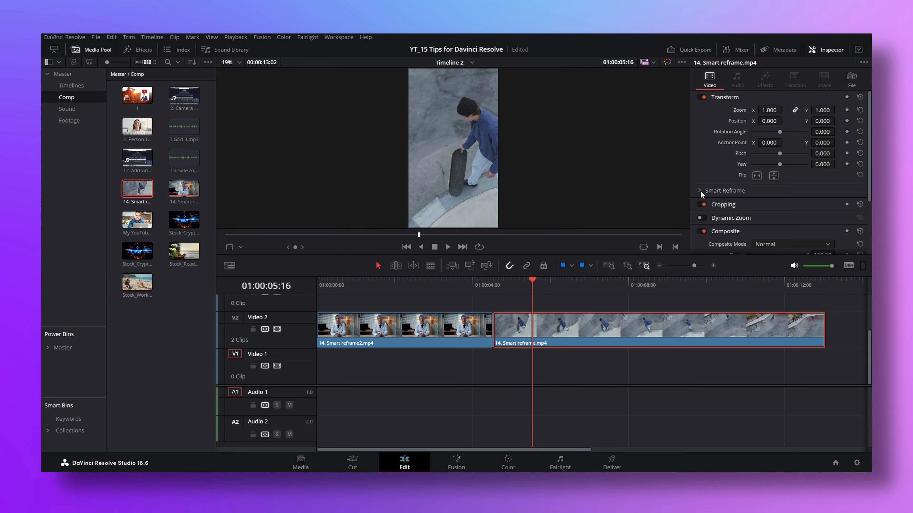
pyautogui.click(701, 191)
pyautogui.click(789, 205)
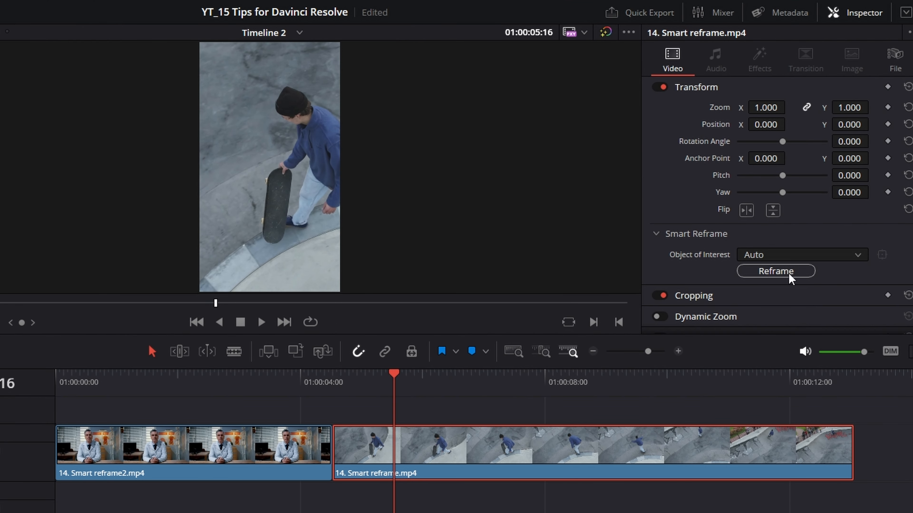
pyautogui.click(789, 275)
pyautogui.click(261, 322)
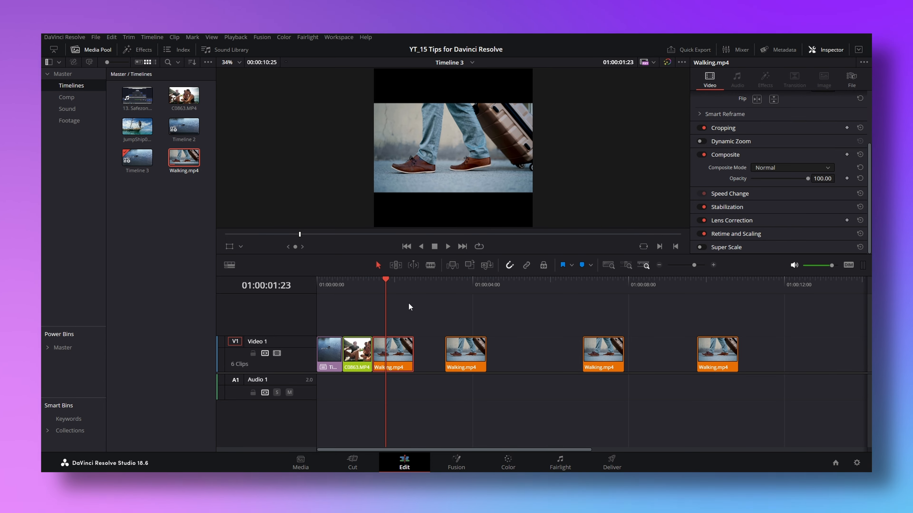
# Apply the Binoculars effect to the first Walking.mp4 clip in Timeline 3 and play through to the second Walking.mp4 clip
pyautogui.click(382, 279)
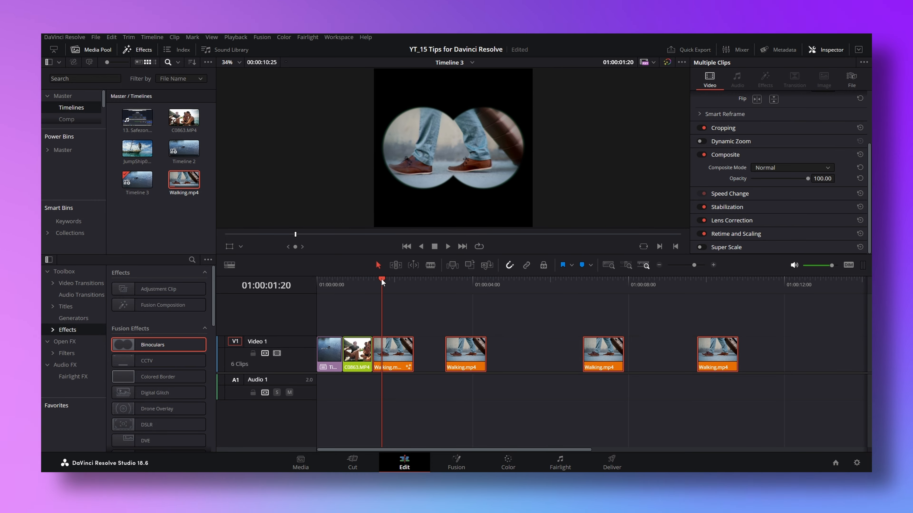
pyautogui.press('space')
pyautogui.click(440, 391)
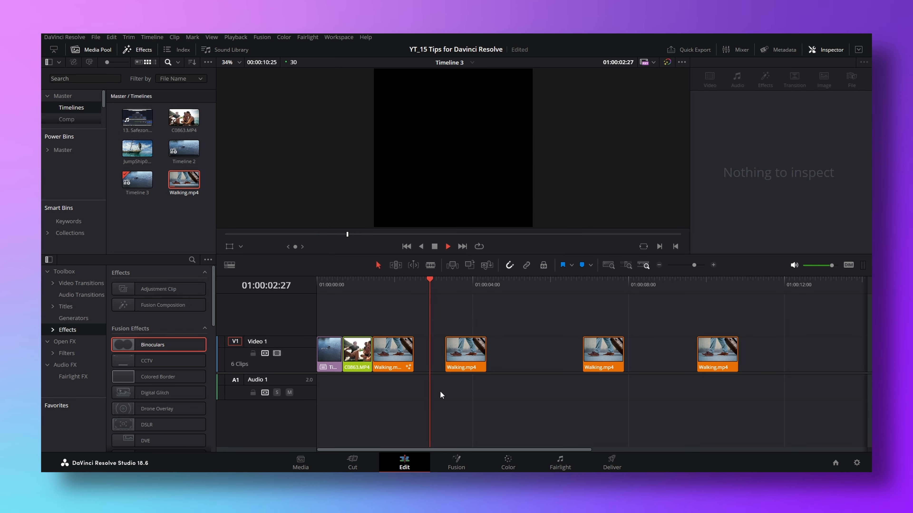
pyautogui.press('space')
pyautogui.click(459, 355)
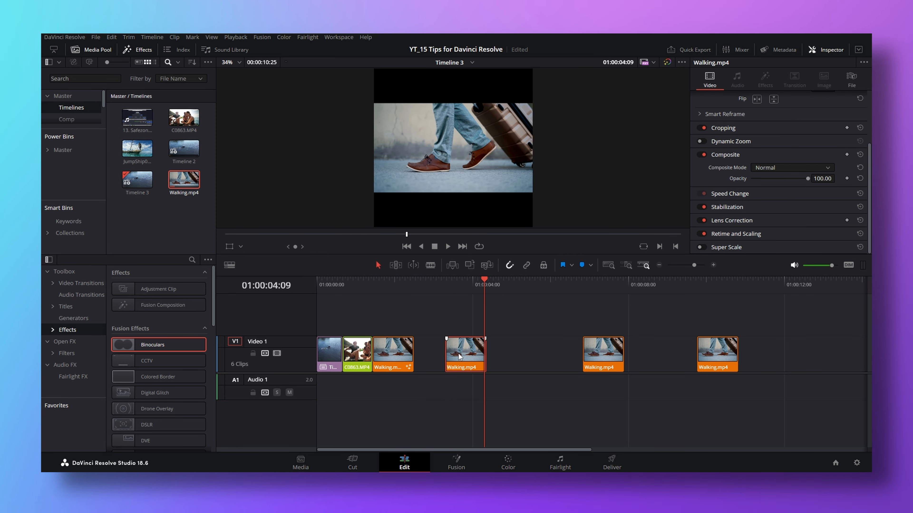
# Copy the Walking.mp4 clip that has the Binoculars effect
pyautogui.moveTo(402, 282); pyautogui.dragTo(387, 282)
pyautogui.rightClick(399, 350)
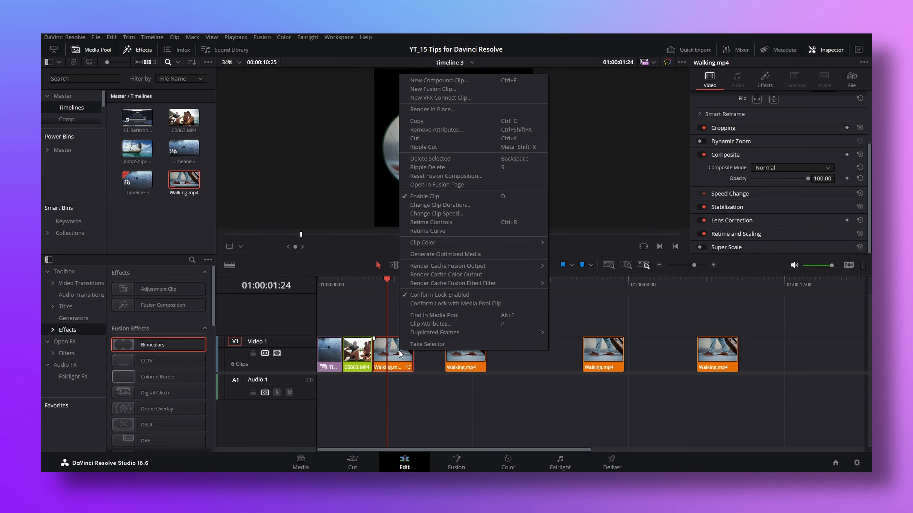
pyautogui.click(436, 120)
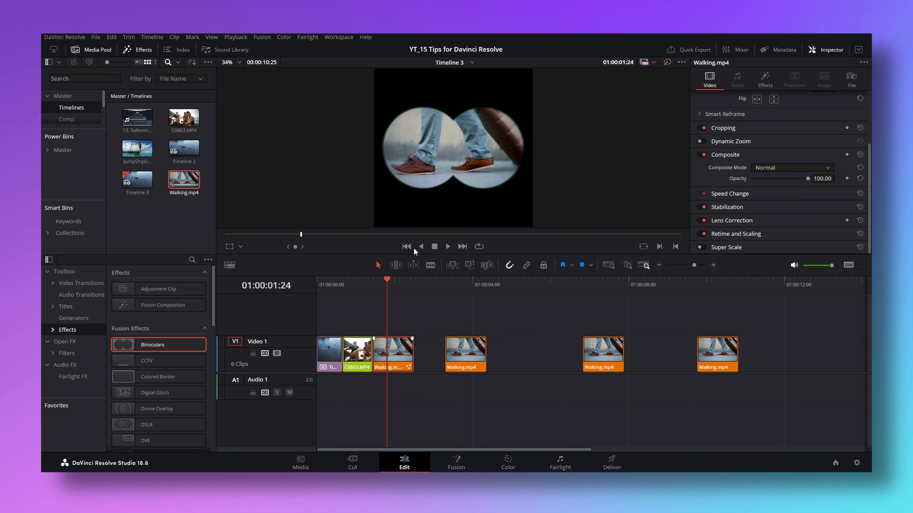
# Move the playhead back within the first Walking.mp4 clip and select all timeline clips that have the Orange clip color
pyautogui.moveTo(387, 279); pyautogui.dragTo(378, 281)
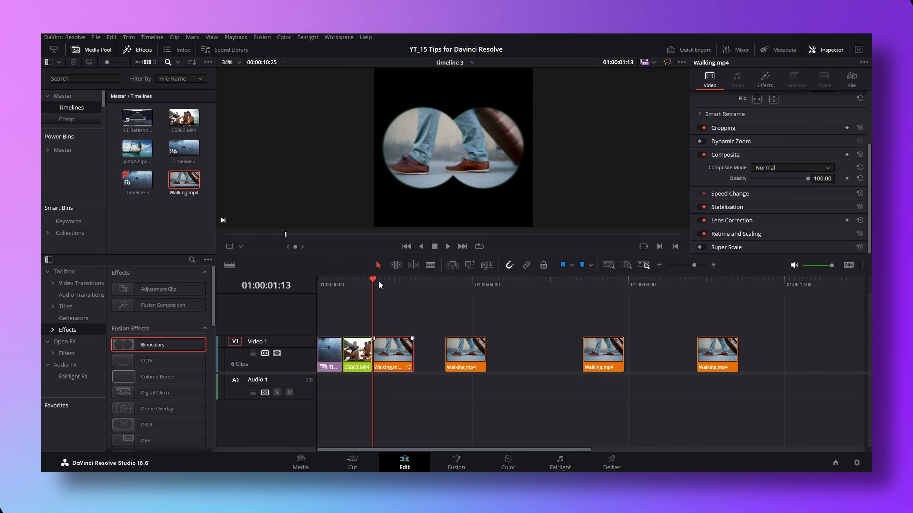
pyautogui.click(163, 36)
pyautogui.moveTo(236, 134)
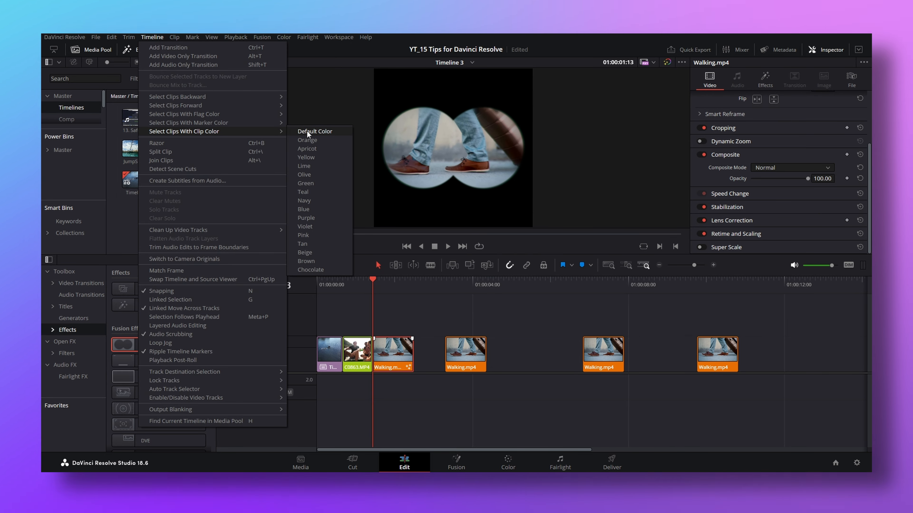
pyautogui.click(313, 139)
# Paste all video attributes and retime effects from the copied Walking.mp4 clip onto the selected orange clips, and scrub through them
pyautogui.rightClick(464, 346)
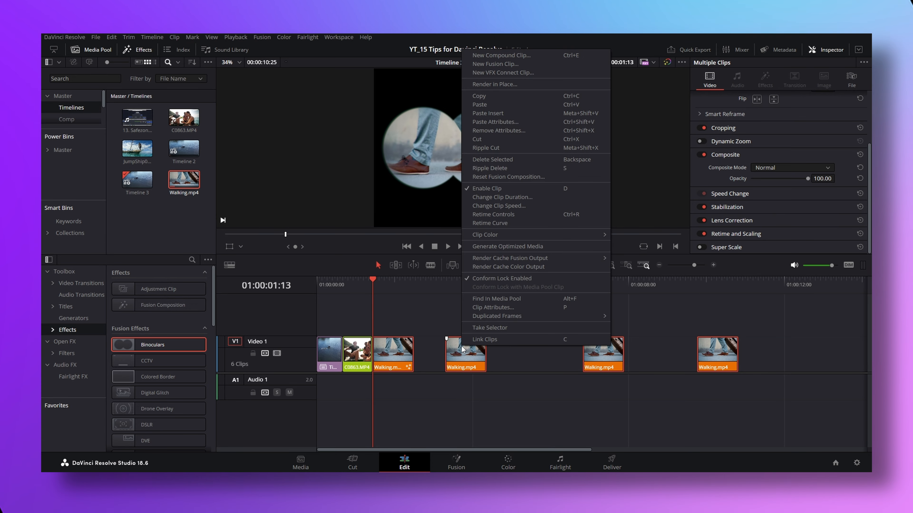
pyautogui.click(528, 119)
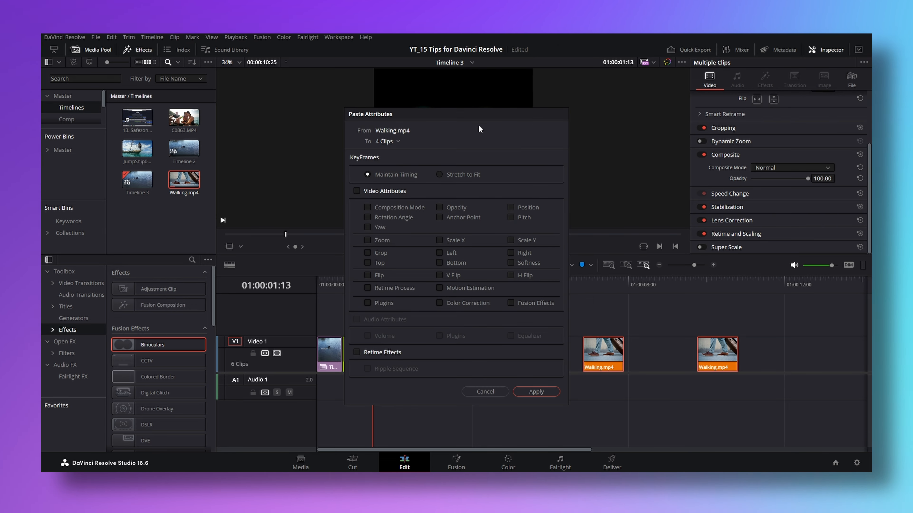
pyautogui.click(357, 191)
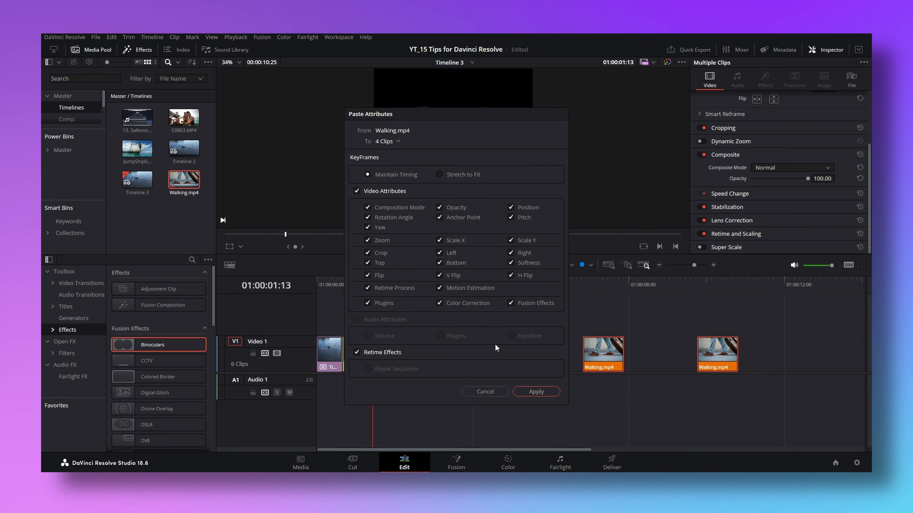
pyautogui.click(543, 393)
pyautogui.moveTo(449, 283); pyautogui.dragTo(494, 284)
pyautogui.moveTo(585, 285); pyautogui.dragTo(728, 285)
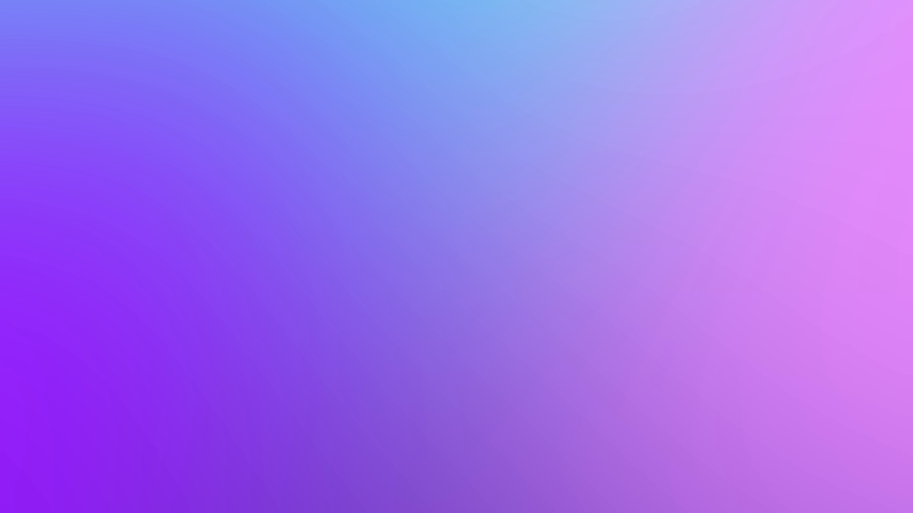